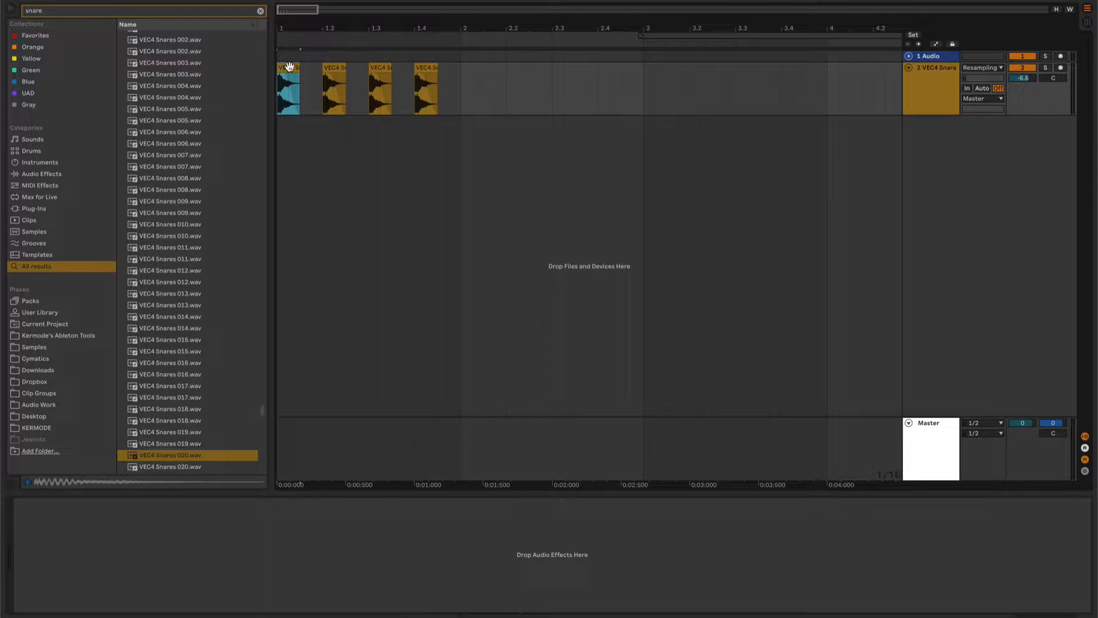
# Step: Set the gain of the third snare clip, at beat 1.3, to -0.71 dB
pyautogui.keyDown('shift'); pyautogui.click(455, 88); pyautogui.keyUp('shift')
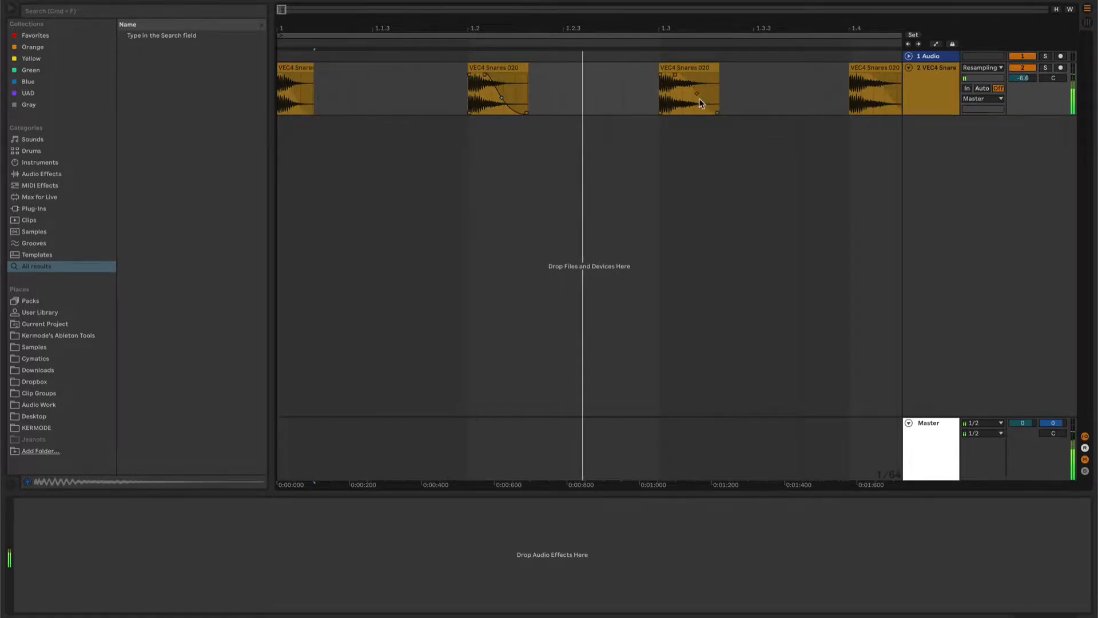
pyautogui.moveTo(726, 28); pyautogui.dragTo(724, 6)
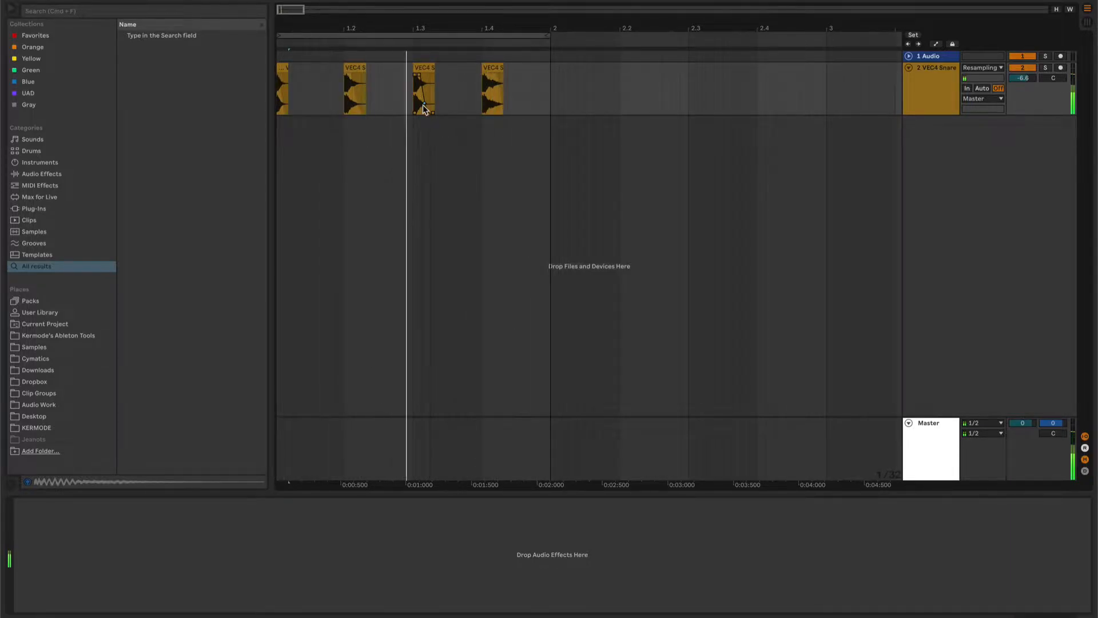
pyautogui.doubleClick(420, 80)
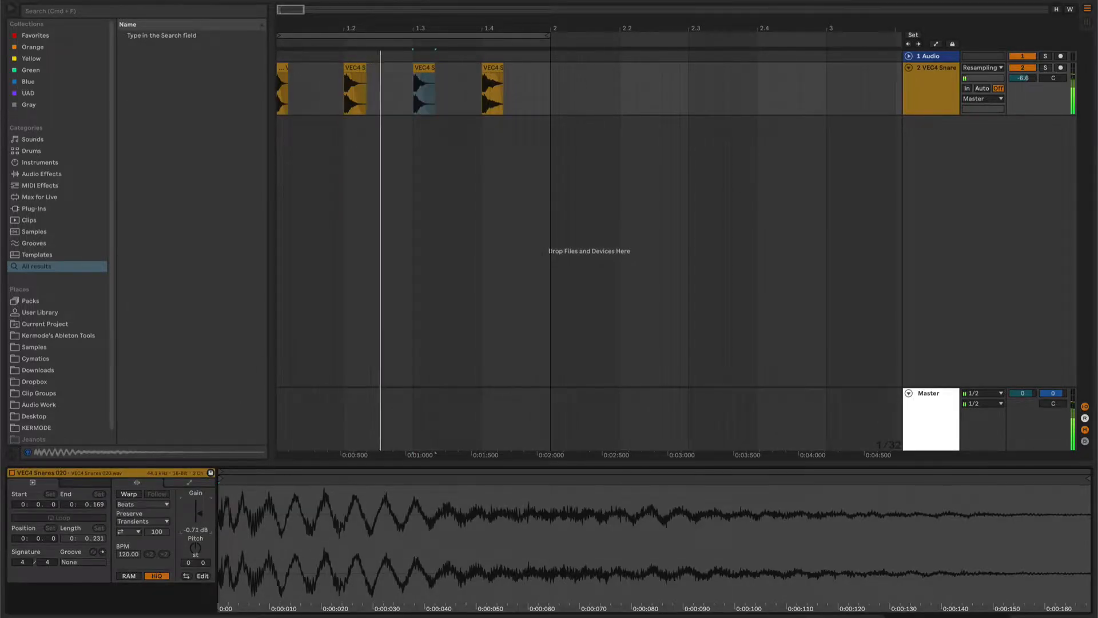
pyautogui.moveTo(199, 514); pyautogui.dragTo(199, 516)
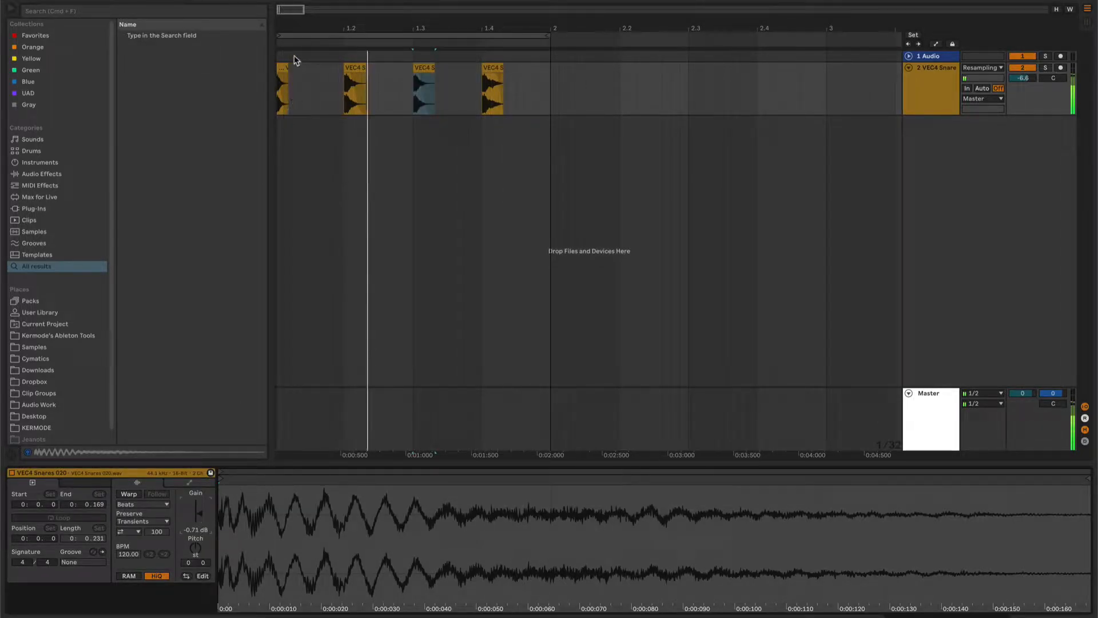
# Step: Set the gain of the second snare clip, at beat 1.2, to -0.56 dB
pyautogui.click(283, 70)
pyautogui.click(354, 85)
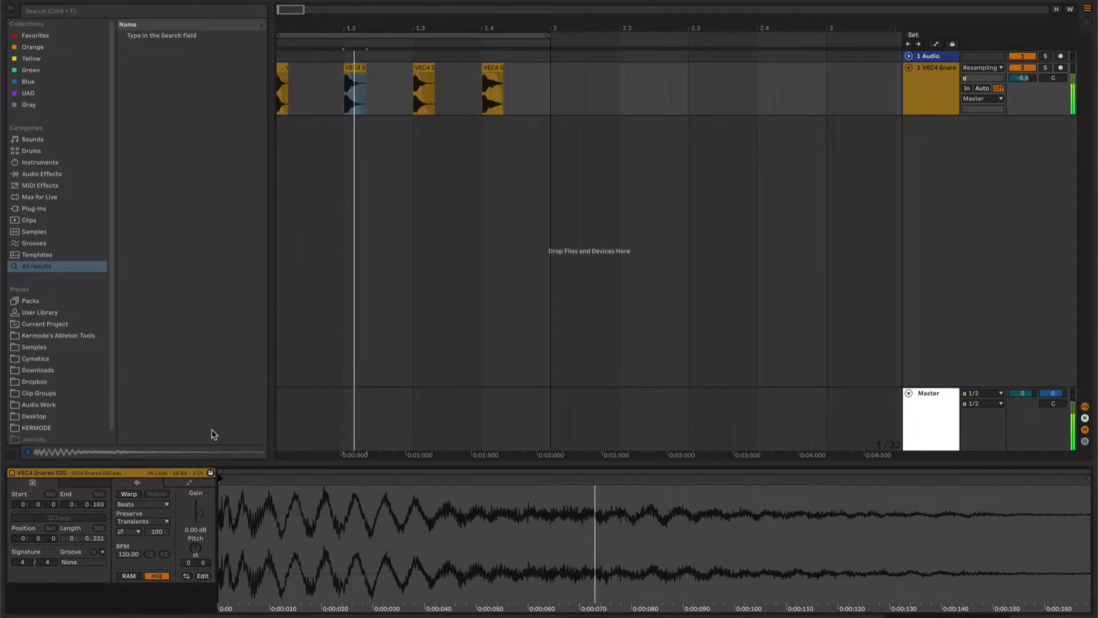
pyautogui.moveTo(199, 514); pyautogui.dragTo(200, 516)
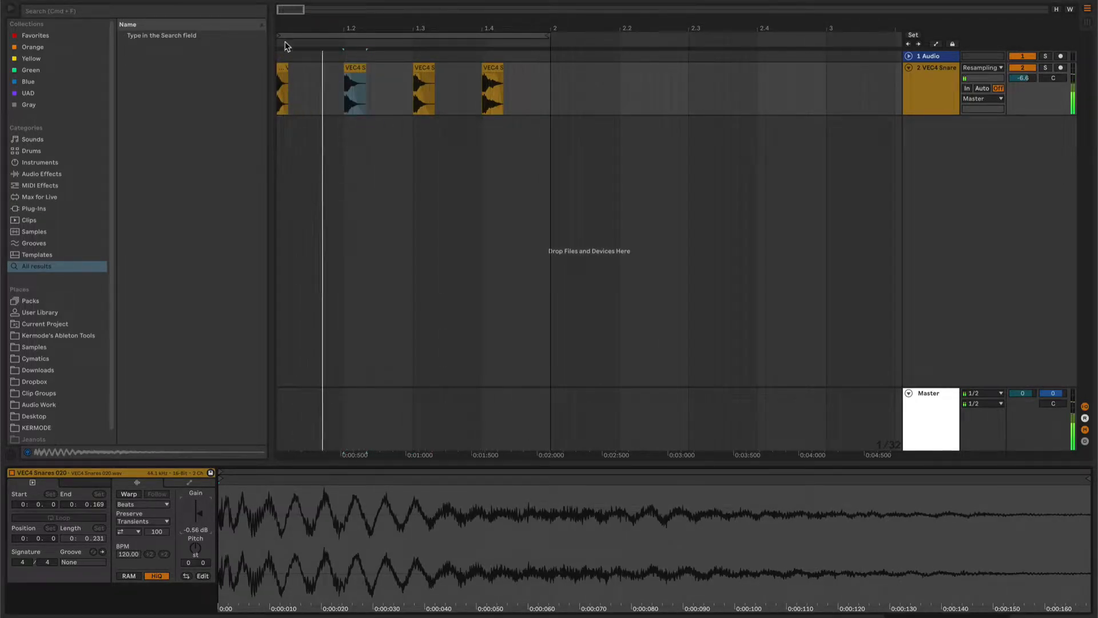
pyautogui.moveTo(284, 50); pyautogui.dragTo(286, 50)
pyautogui.click(280, 65)
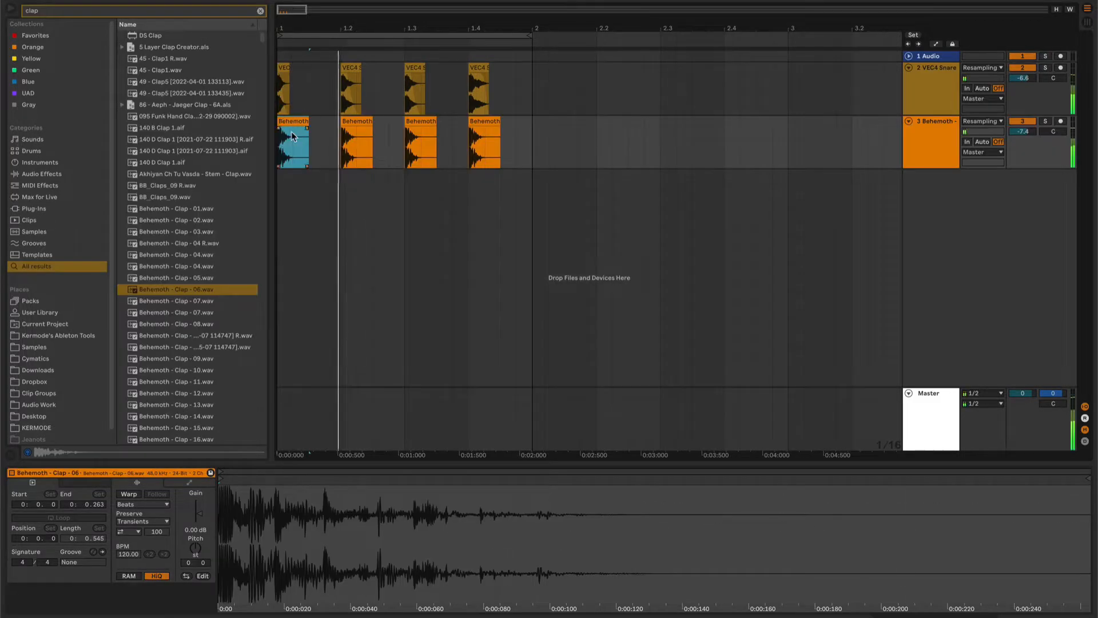
# Step: Set the volume of the clap track to -13.6 dB
pyautogui.moveTo(1037, 137); pyautogui.dragTo(1037, 160)
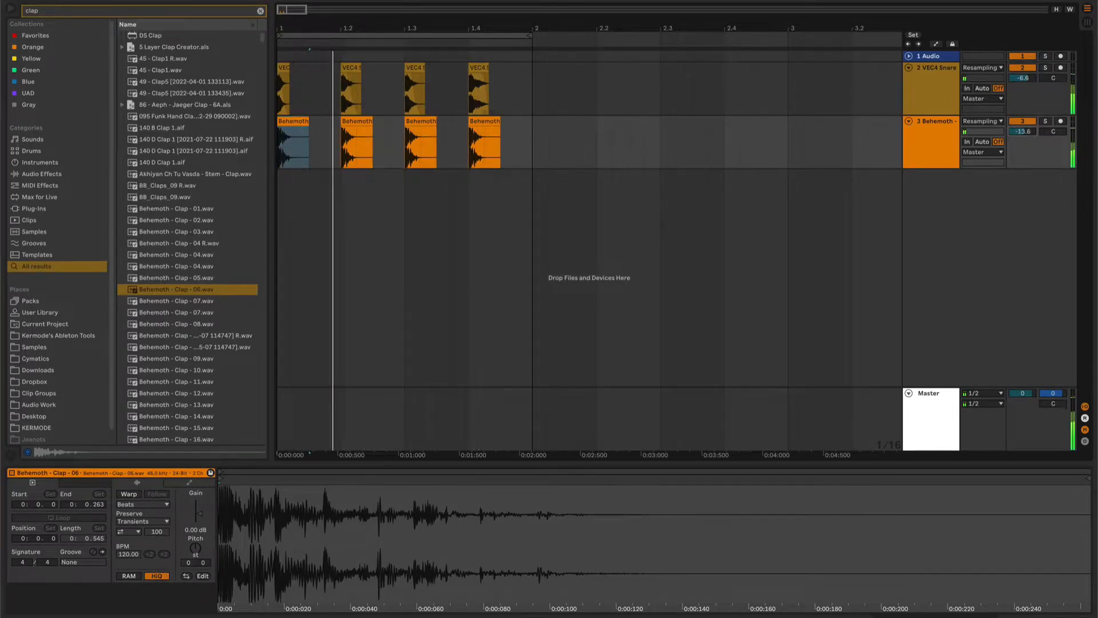
pyautogui.moveTo(293, 31); pyautogui.dragTo(279, 132)
pyautogui.click(289, 131)
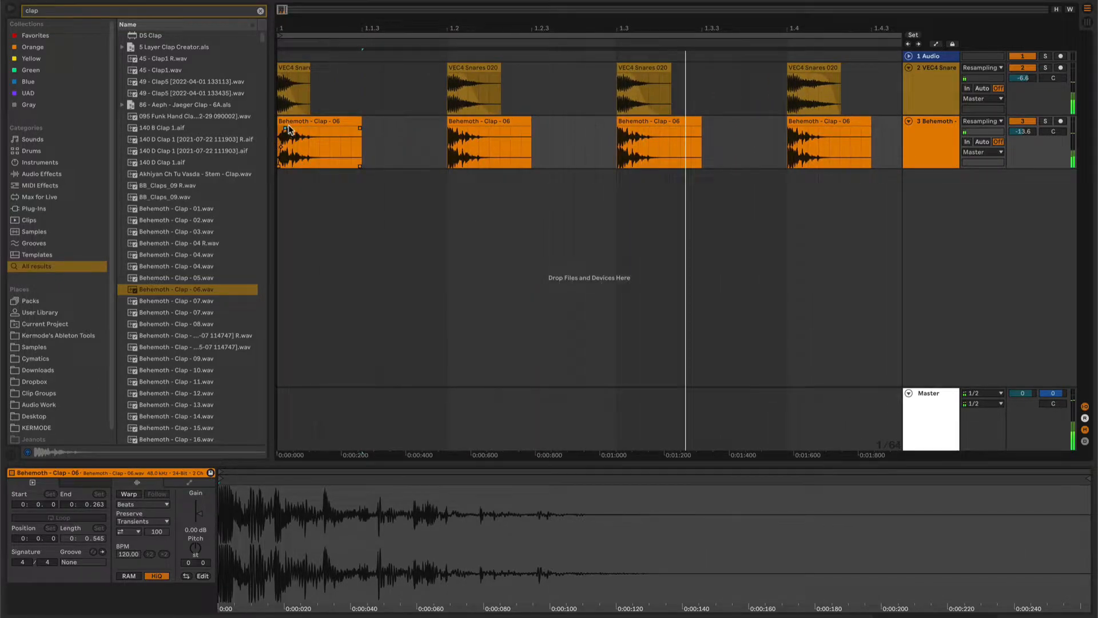
# Step: Transpose the second clap clip by +1 semitone, detune it by -33 cents and play the loop
pyautogui.click(458, 130)
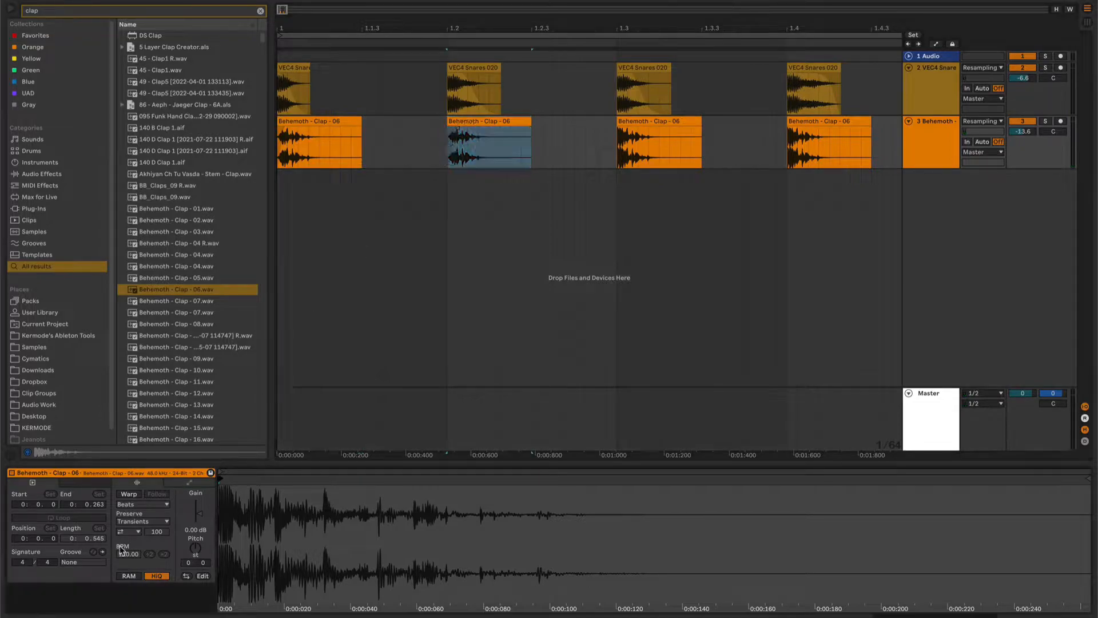
pyautogui.moveTo(203, 563); pyautogui.dragTo(203, 525)
pyautogui.press('space')
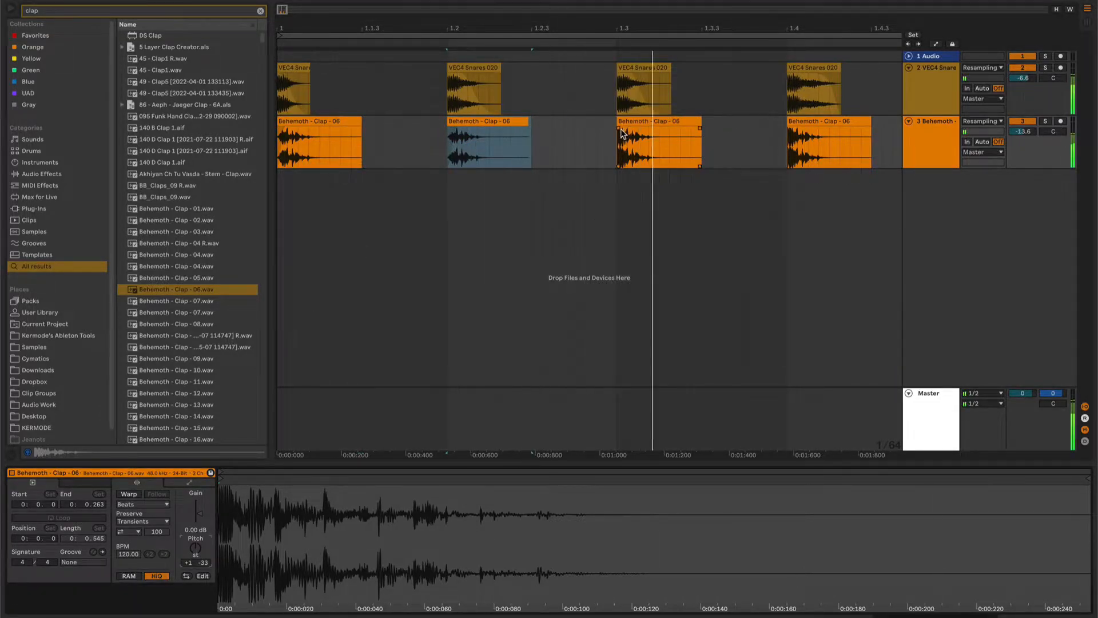
# Step: Shorten the fourth clap clip to the length of the snare above it and add a long fade-out to the third clap clip
pyautogui.click(665, 123)
pyautogui.click(796, 122)
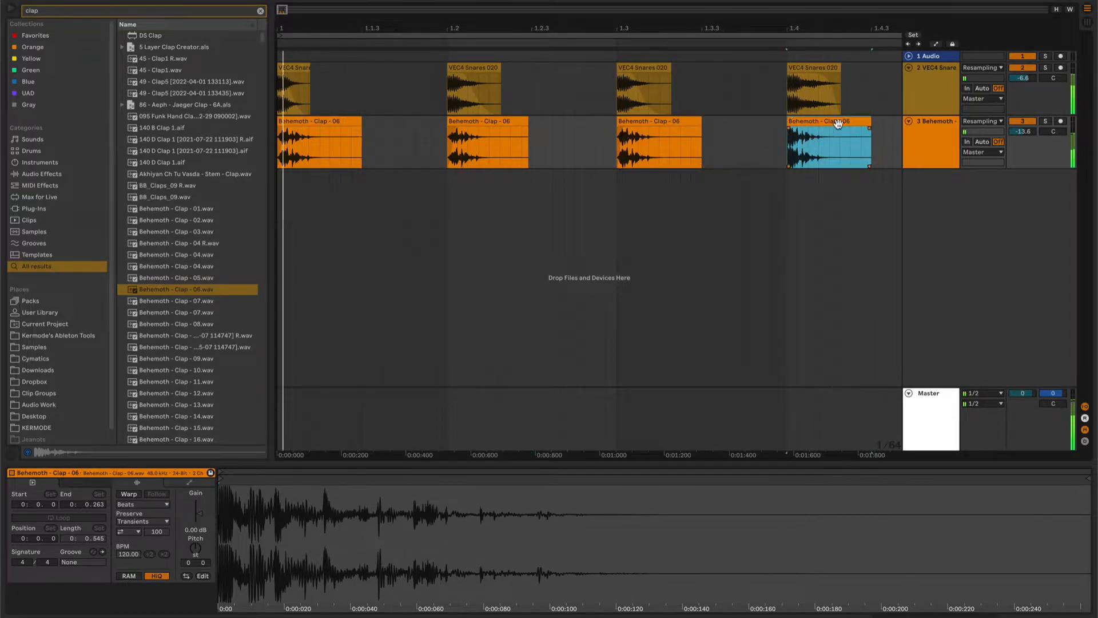
pyautogui.moveTo(871, 122); pyautogui.dragTo(812, 154)
pyautogui.moveTo(699, 129); pyautogui.dragTo(656, 131)
pyautogui.press('space')
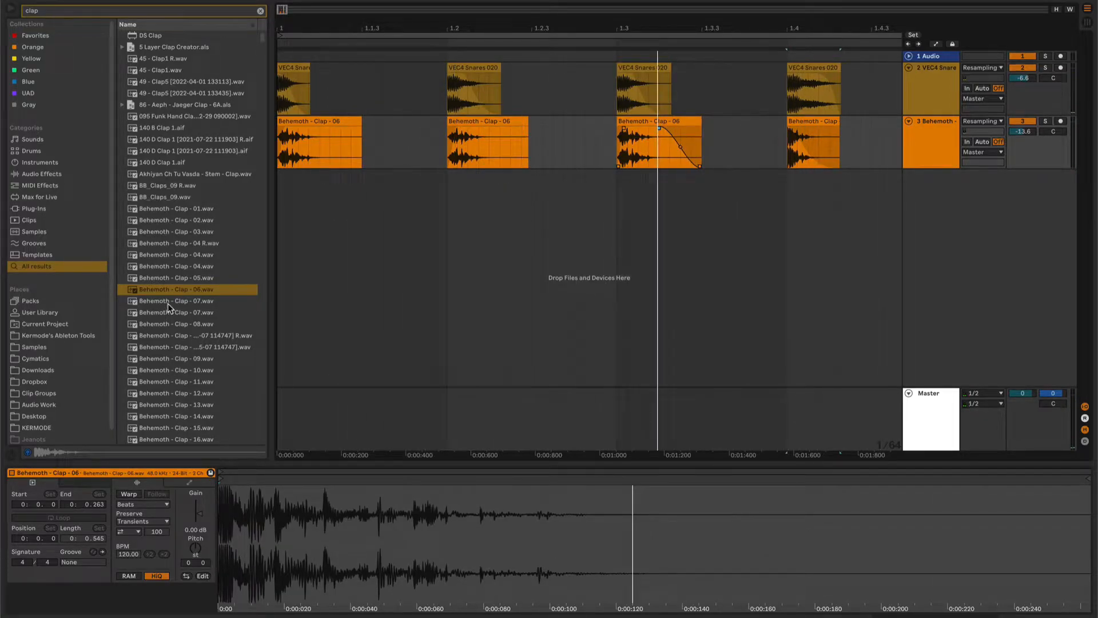
# Step: Replace the second clap with Behemoth - Clap - 09.wav at beat 1.2 and extend the third clap's start back to beat 1.3
pyautogui.moveTo(170, 359); pyautogui.dragTo(446, 140)
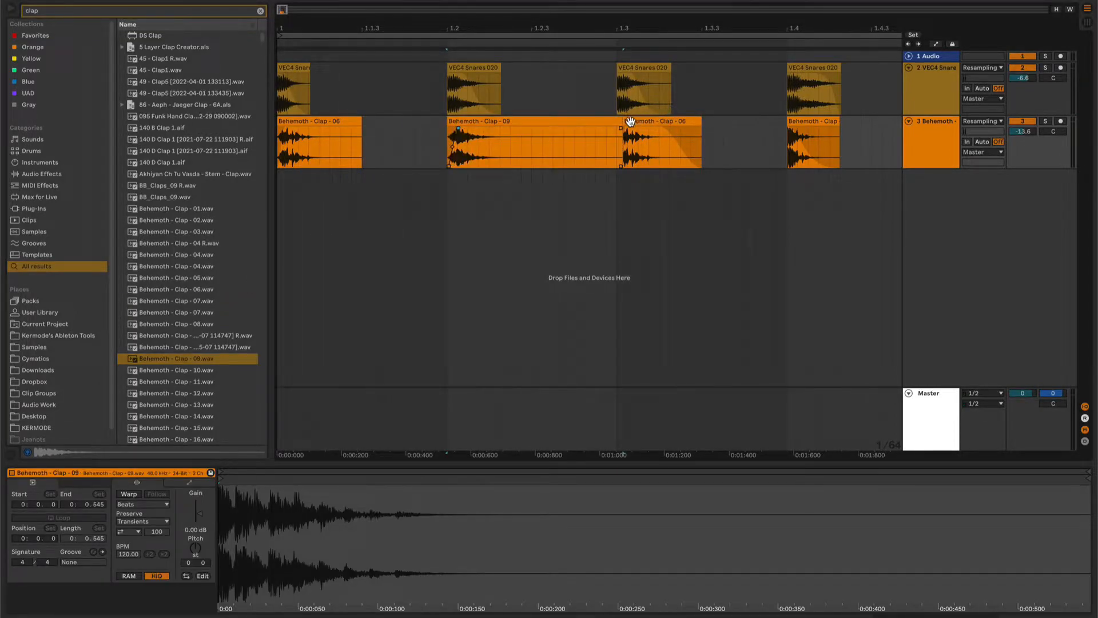
pyautogui.moveTo(627, 123); pyautogui.dragTo(608, 124)
pyautogui.click(336, 122)
pyautogui.press('space')
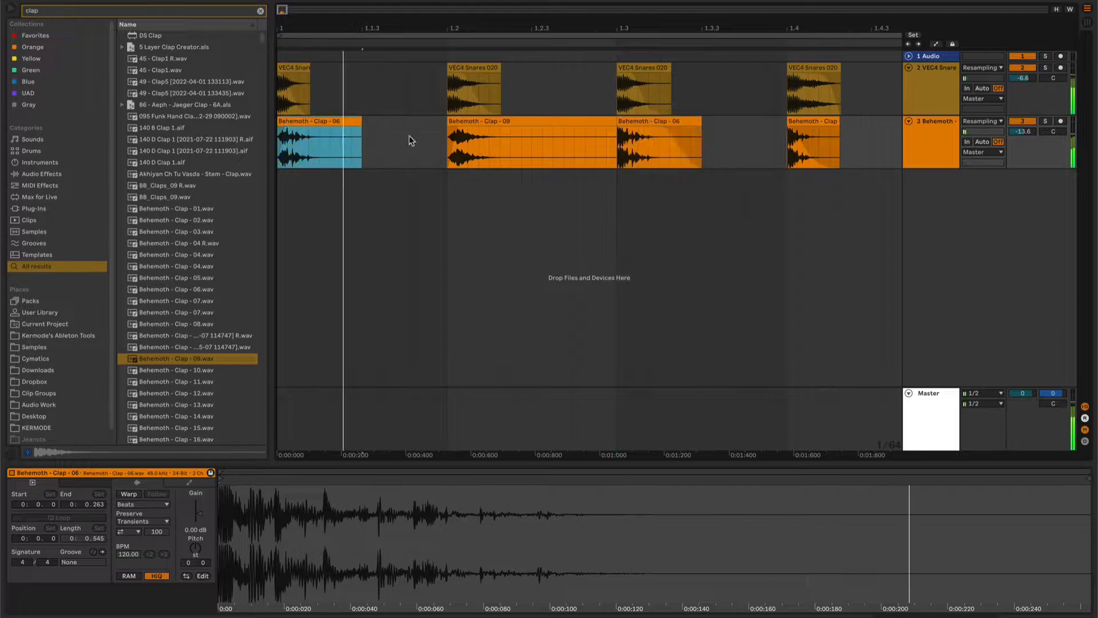
# Step: Paste a copy of the Clap - 09 clip over the fourth clap at beat 1.4 and adjust its fade-in
pyautogui.click(604, 122)
pyautogui.click(792, 122)
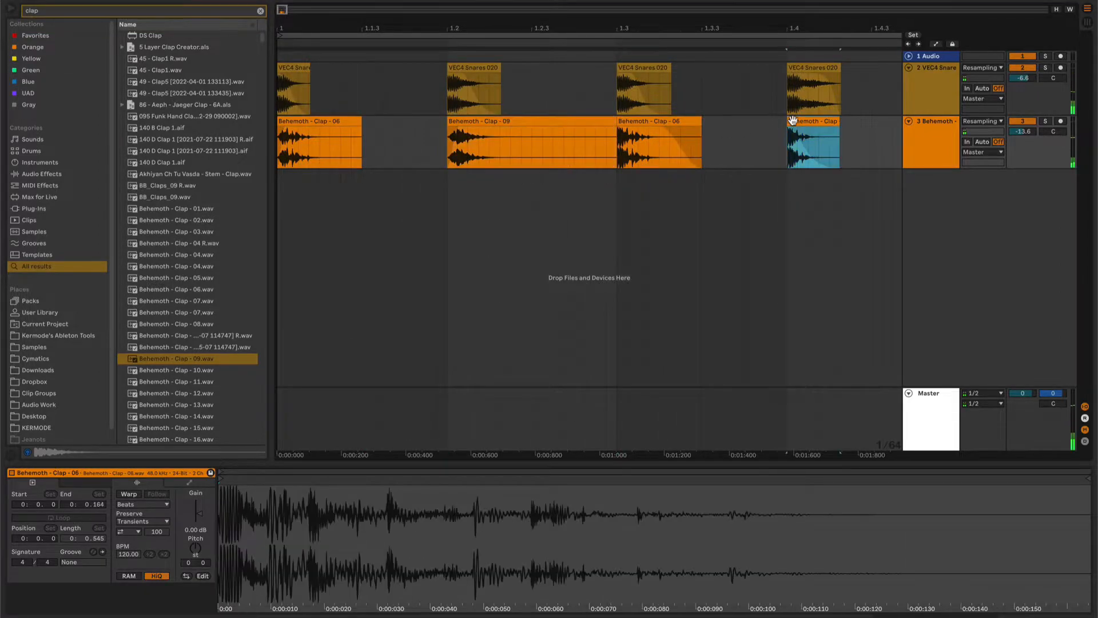
pyautogui.hotkey('ctrl', 'v')
pyautogui.click(292, 121)
pyautogui.press('-')
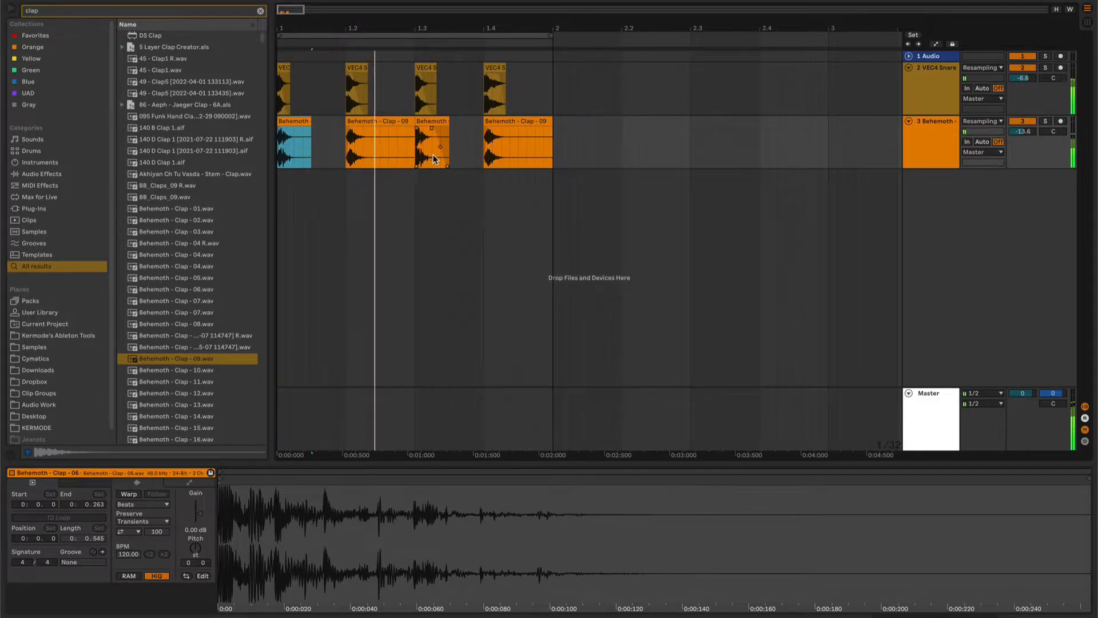
pyautogui.click(496, 132)
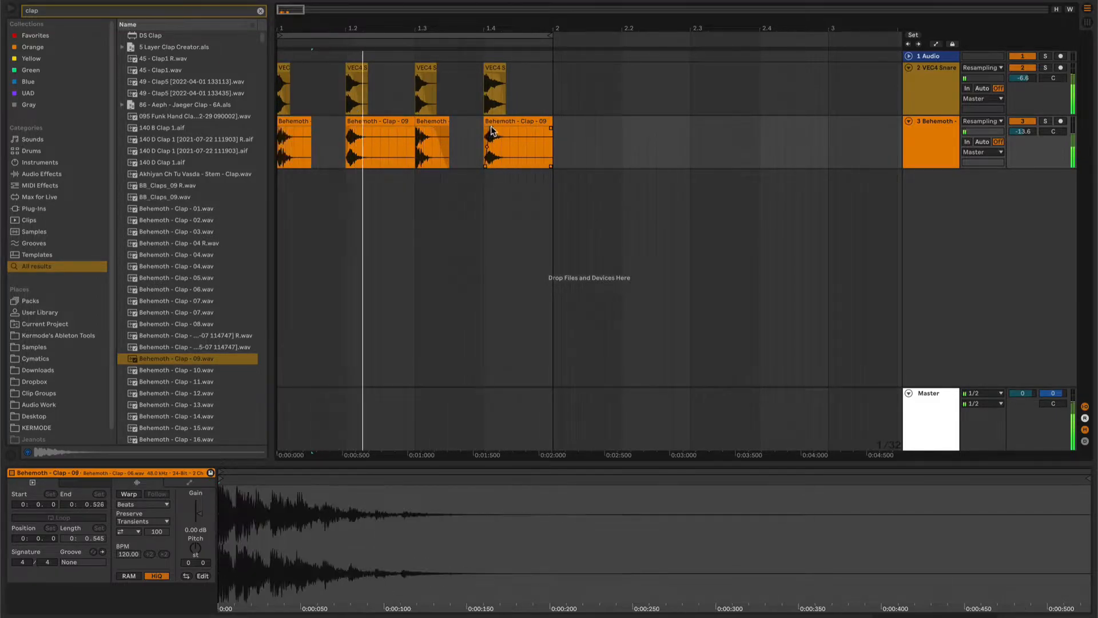
# Step: Search the browser for foley samples and place Cymatics - Foley - Ice 1.wav on a new audio track
pyautogui.click(261, 11)
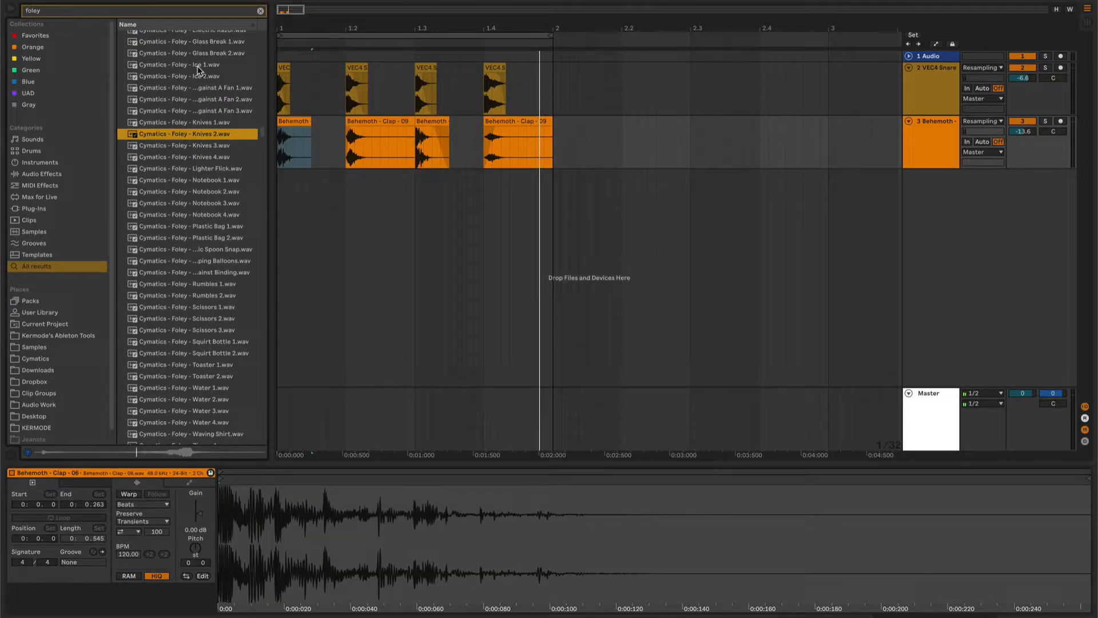
pyautogui.click(199, 66)
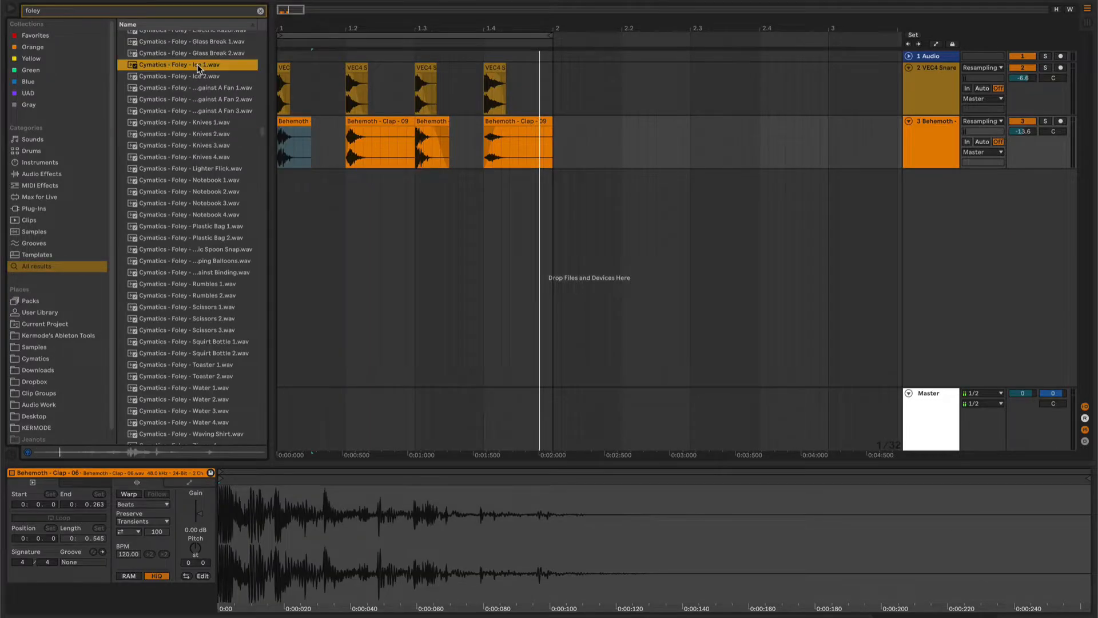
pyautogui.scroll(3, 199, 87)
pyautogui.moveTo(198, 138); pyautogui.dragTo(444, 204)
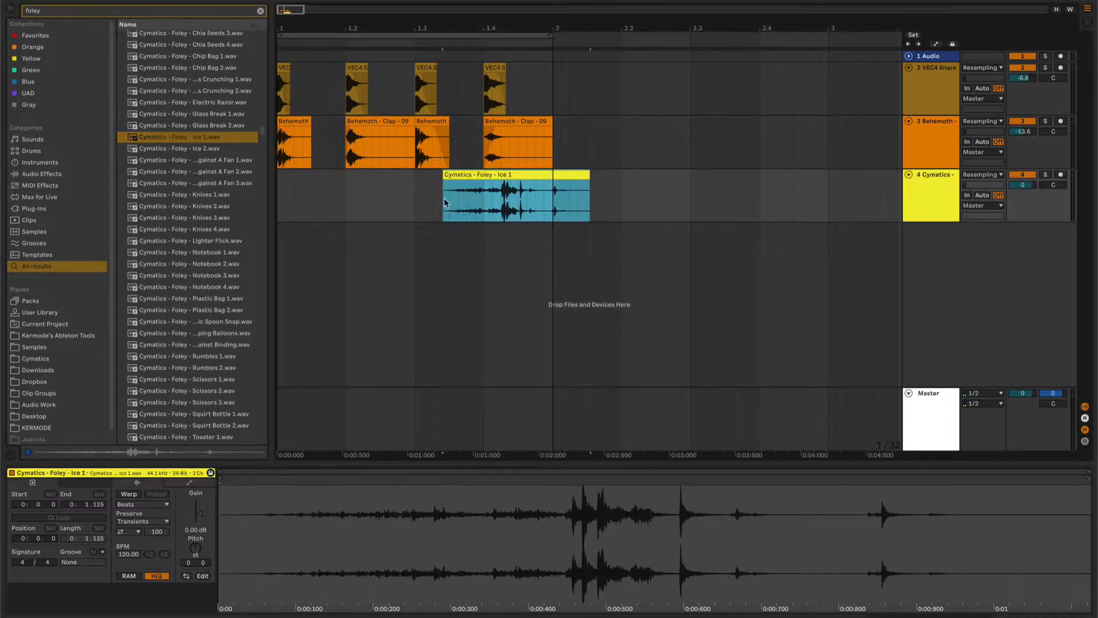
# Step: Trim the Ice 1 foley clip to the section from 0.433 to 0.827, starting at beat 1.4
pyautogui.moveTo(487, 174)
pyautogui.mouseDown()
pyautogui.moveTo(471, 175)
pyautogui.moveTo(484, 178)
pyautogui.mouseUp()
pyautogui.click(507, 184)
pyautogui.moveTo(567, 180); pyautogui.dragTo(506, 183)
pyautogui.press('space')
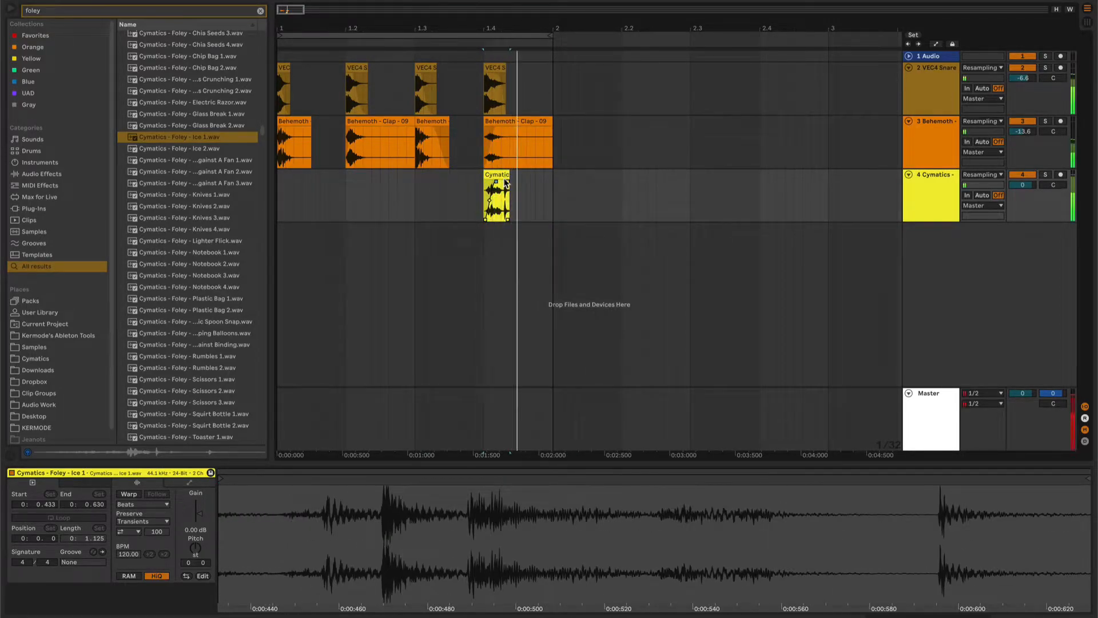
pyautogui.click(510, 176)
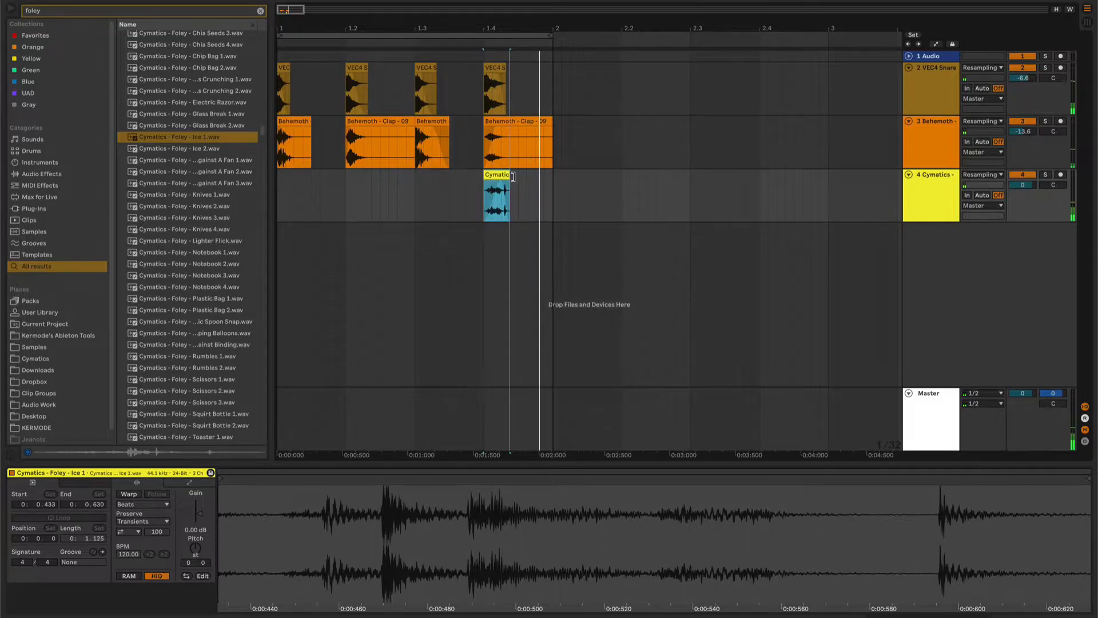
pyautogui.moveTo(510, 176); pyautogui.dragTo(535, 176)
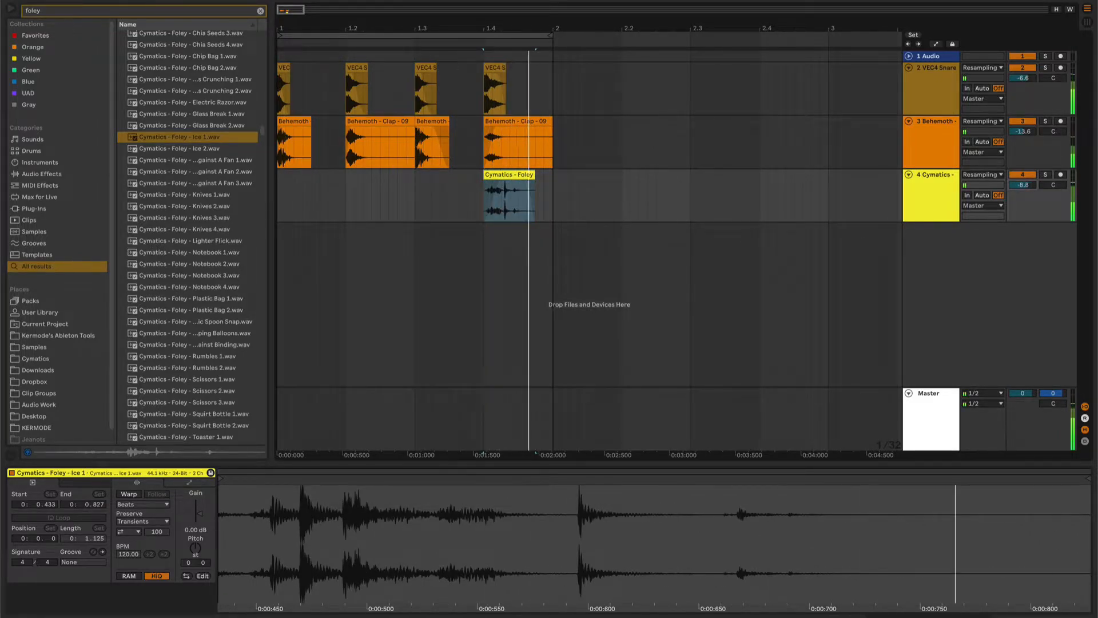
pyautogui.click(179, 126)
pyautogui.moveTo(183, 128); pyautogui.dragTo(275, 181)
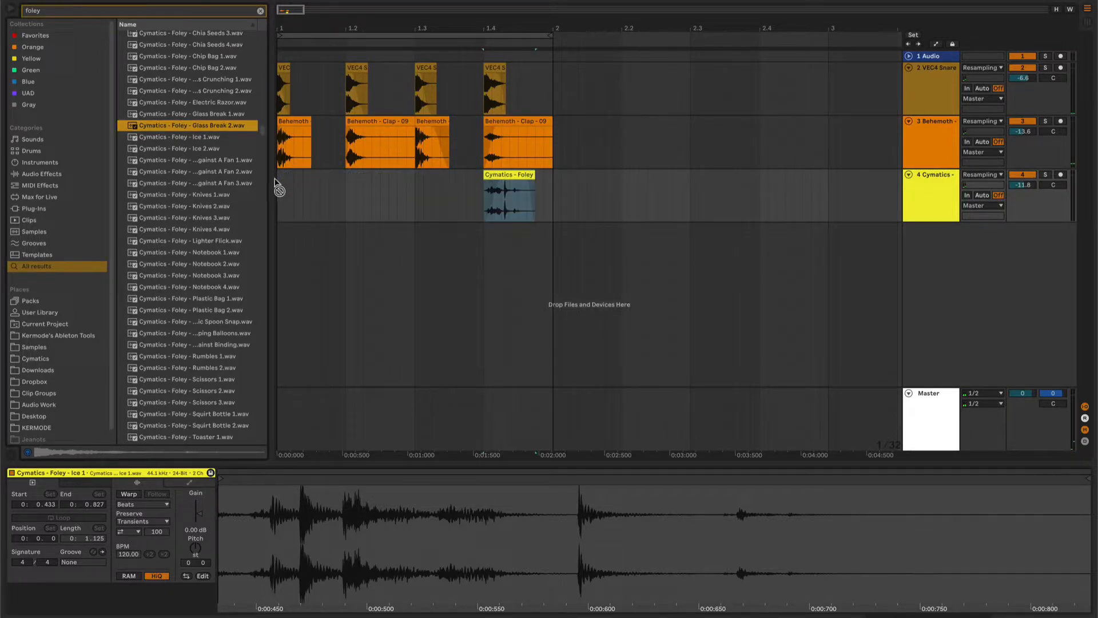
pyautogui.click(198, 103)
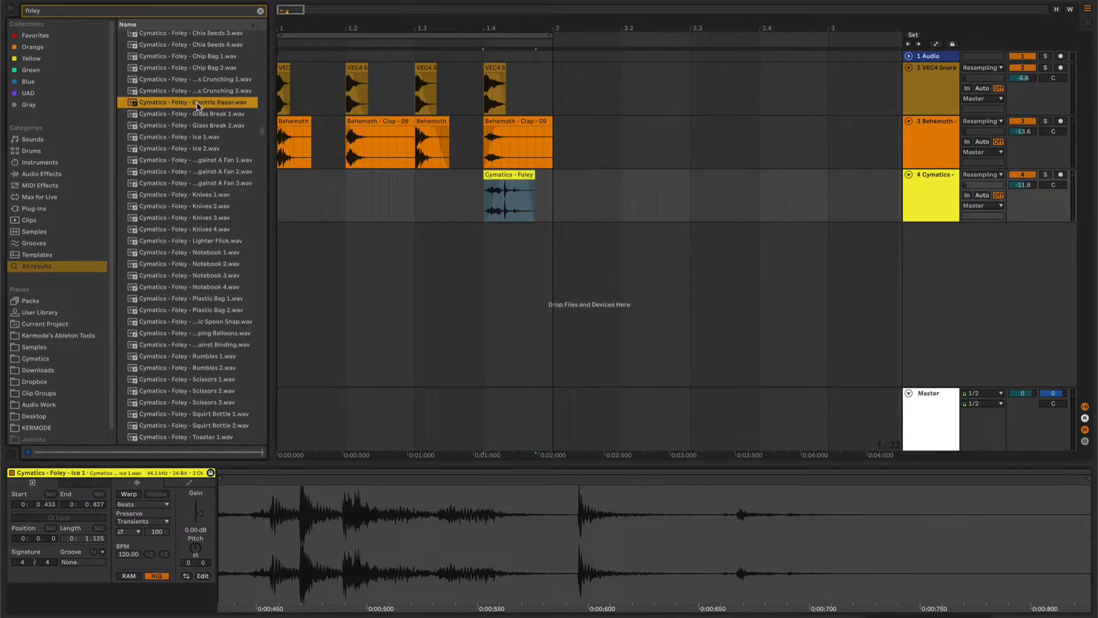
# Step: Place Cymatics - Foley - Chip Bag 2.wav on a new track at beat 1.2 and shorten it to end at about 0.508
pyautogui.click(196, 69)
pyautogui.moveTo(201, 71); pyautogui.dragTo(411, 235)
pyautogui.moveTo(816, 227); pyautogui.dragTo(373, 236)
pyautogui.click(369, 228)
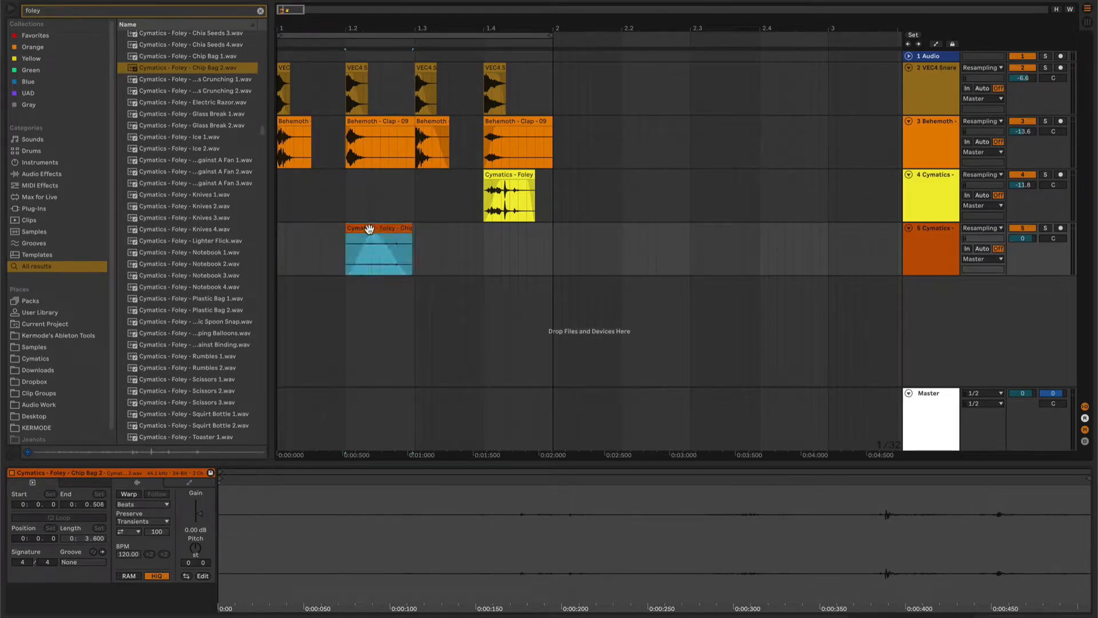
# Step: Raise the Chip Bag 2 clip's gain to 15.4 dB and reshape its fades so the peak falls near the clip's start
pyautogui.moveTo(195, 514); pyautogui.dragTo(196, 506)
pyautogui.press('space')
pyautogui.press('space')
pyautogui.click(388, 259)
pyautogui.moveTo(373, 236); pyautogui.dragTo(356, 235)
pyautogui.press('space')
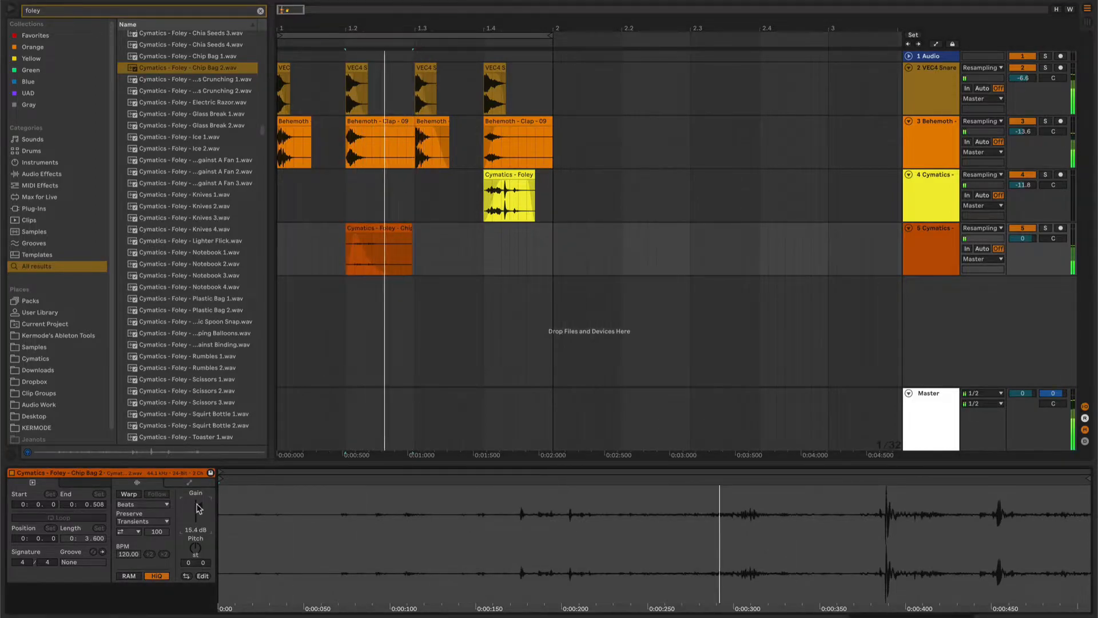
# Step: Reshape the fades of the Ice 1 foley clip at beat 1.4 so they peak early in the clip
pyautogui.click(295, 122)
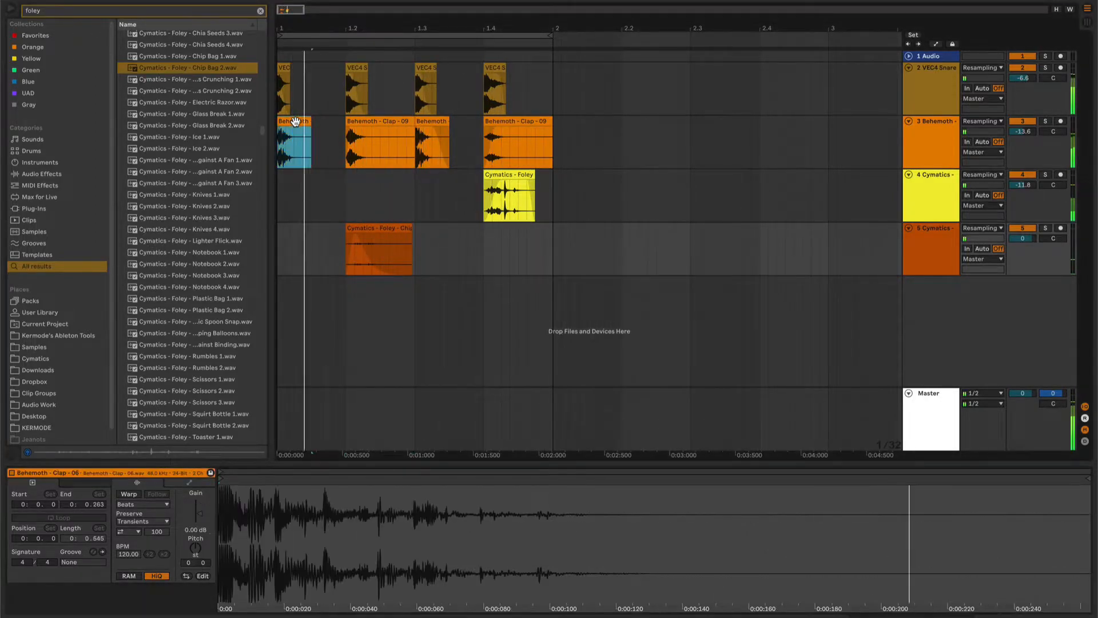
pyautogui.click(493, 209)
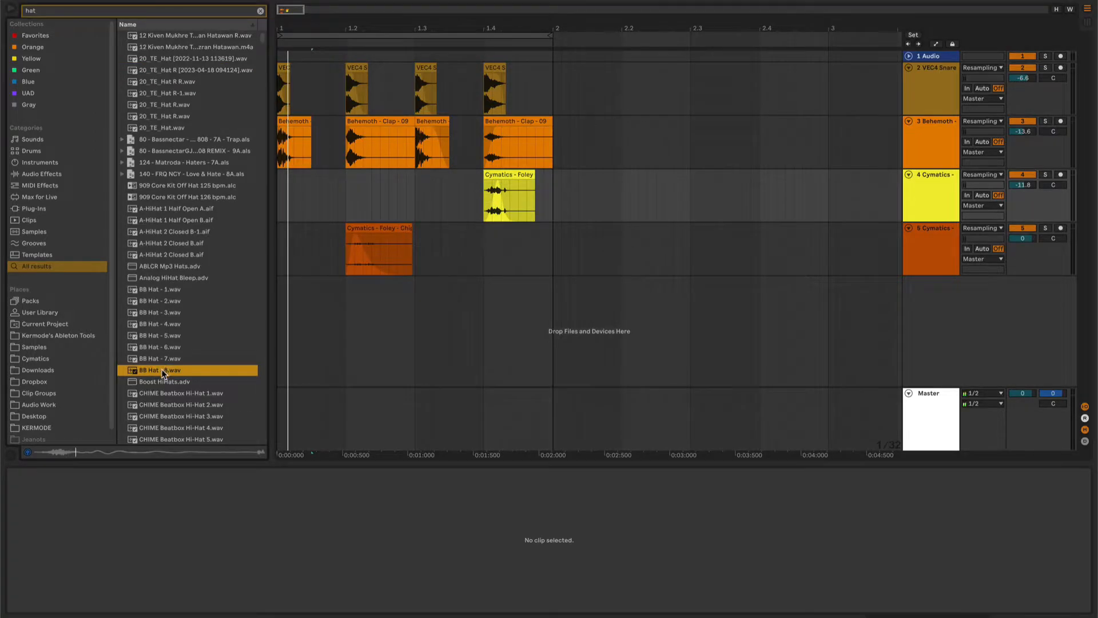
# Step: Place BB Hat - 8.wav on a new track and trim it to a short hit of about 30 ms ending at beat 1.4
pyautogui.moveTo(162, 370); pyautogui.dragTo(475, 320)
pyautogui.scroll(10, 492, 286)
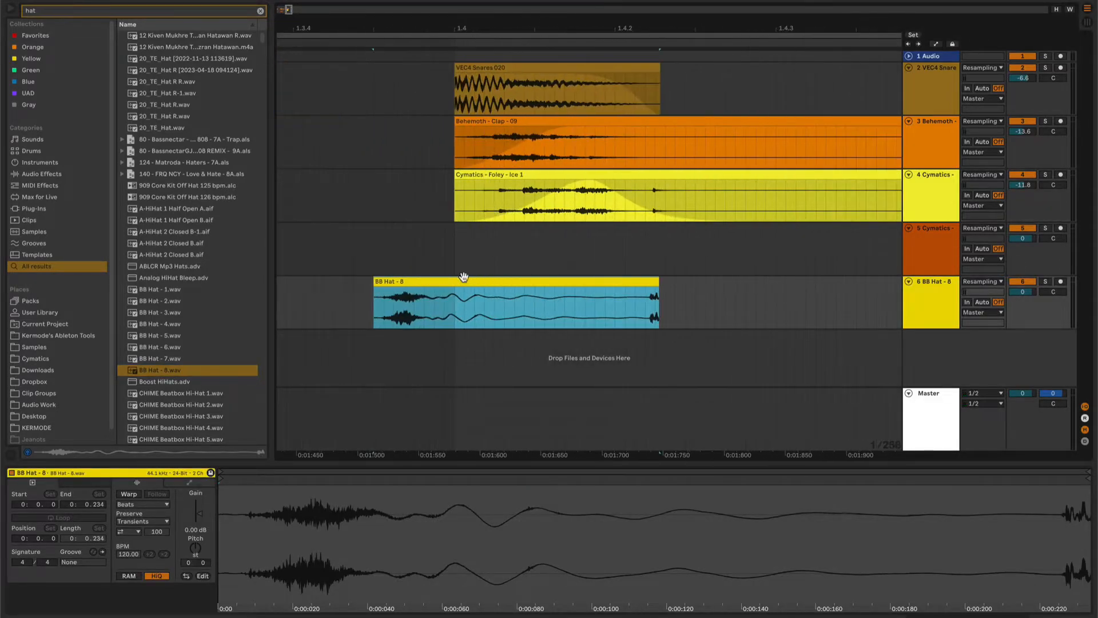
pyautogui.moveTo(492, 285); pyautogui.dragTo(536, 286)
pyautogui.moveTo(696, 283); pyautogui.dragTo(455, 297)
pyautogui.click(452, 291)
pyautogui.click(434, 281)
# Step: Set the BB Hat - 8 track's volume to -9.0 dB while playing back the loop
pyautogui.press('space')
pyautogui.press('space')
pyautogui.press('space')
pyautogui.moveTo(1021, 293); pyautogui.dragTo(1021, 310)
pyautogui.press('space')
pyautogui.press('space')
pyautogui.press('space')
pyautogui.press('space')
pyautogui.click(454, 290)
pyautogui.press('space')
pyautogui.press('space')
pyautogui.press('space')
pyautogui.press('space')
pyautogui.press('space')
pyautogui.press('space')
pyautogui.moveTo(507, 33); pyautogui.dragTo(438, 37)
pyautogui.press('space')
pyautogui.press('space')
pyautogui.press('space')
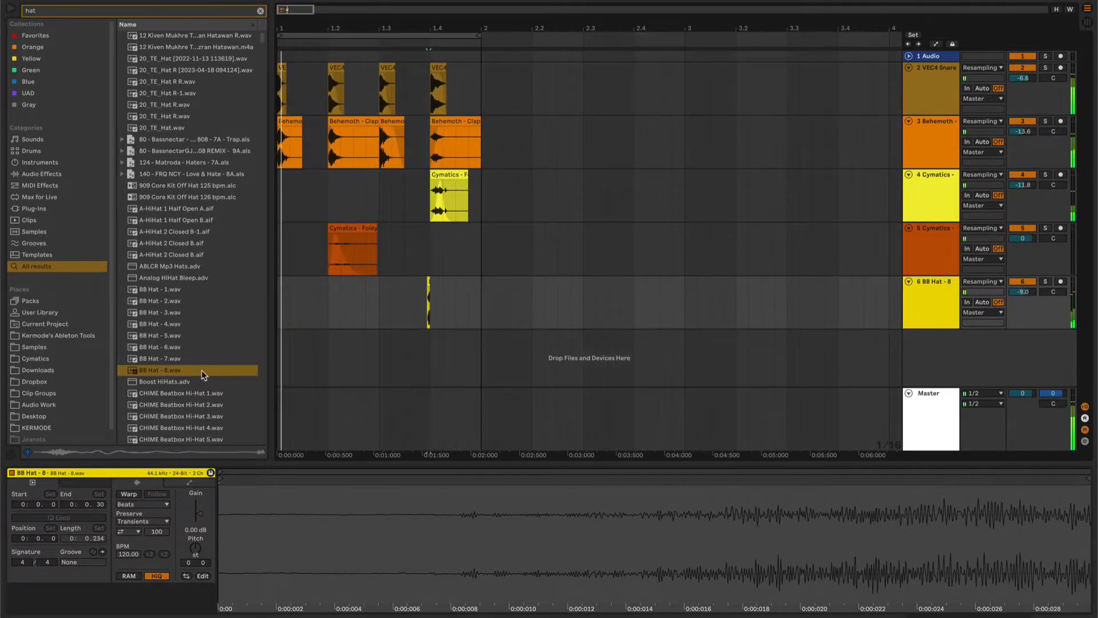
# Step: Audition other hat samples and place BB Hat - 3.wav on the hat track, starting just before beat 1.2
pyautogui.click(181, 403)
pyautogui.click(176, 329)
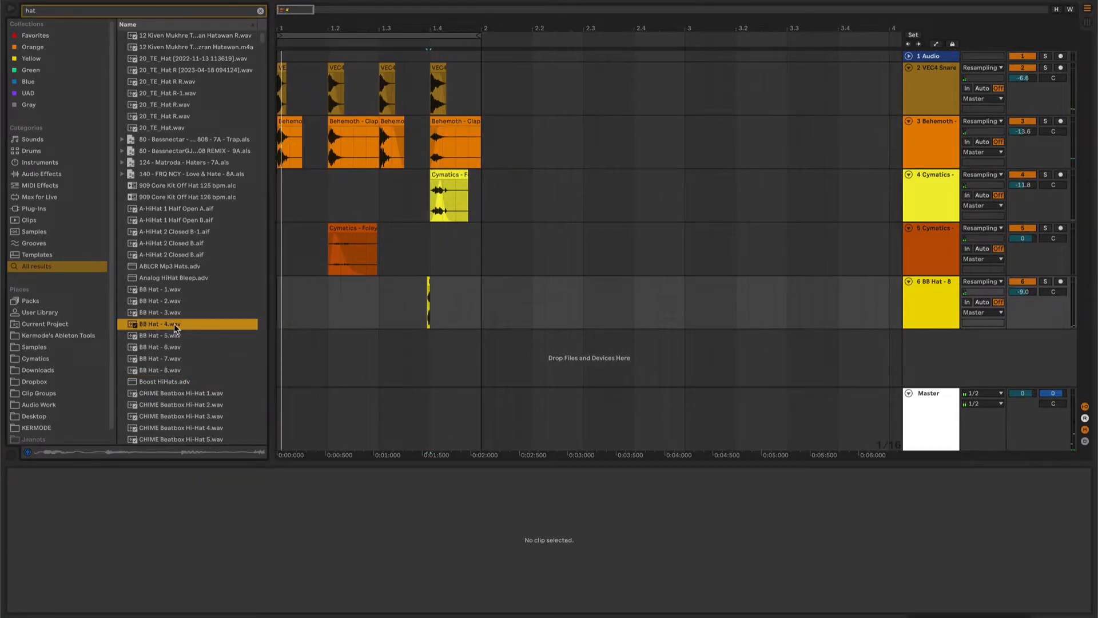
pyautogui.click(170, 317)
pyautogui.moveTo(167, 313); pyautogui.dragTo(330, 298)
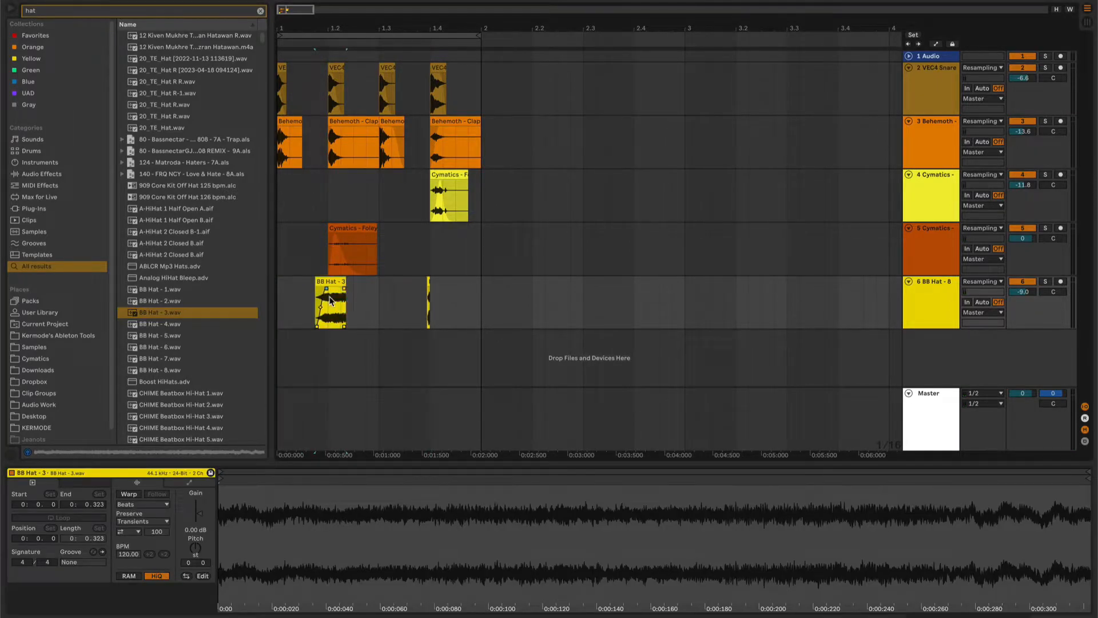
# Step: Split the BB Hat - 3 clip at beat 1.2 and delete the part after the beat
pyautogui.press('super+e')
pyautogui.click(334, 281)
pyautogui.press('Delete')
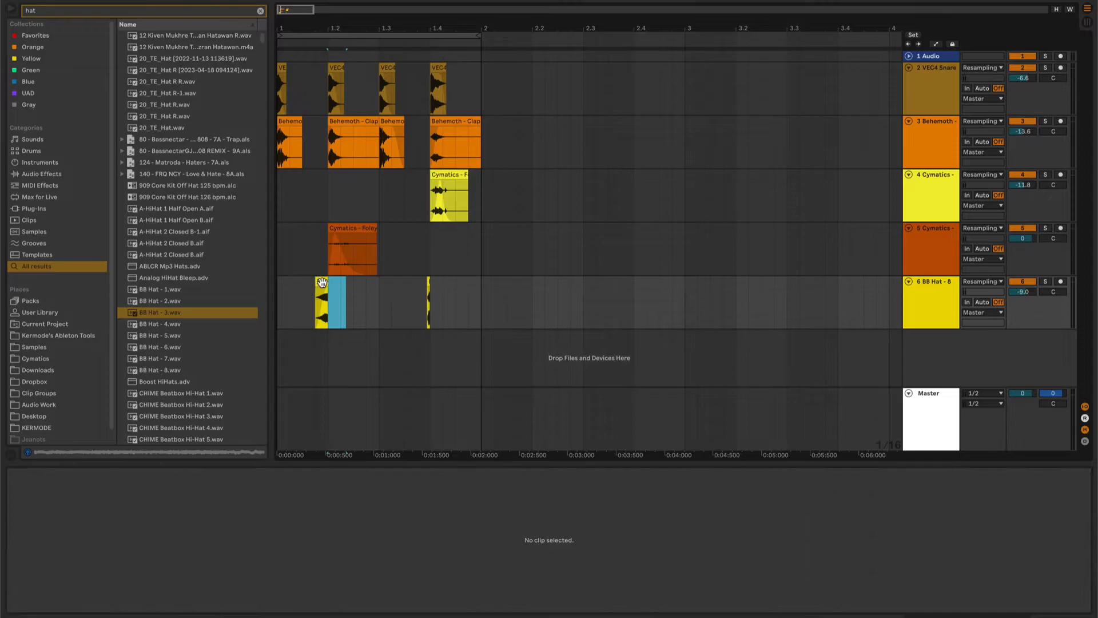
# Step: Move the Clapping Flamenco clip on the new track so it ends at beat 1.3, and play the loop
pyautogui.click(320, 303)
pyautogui.press('space')
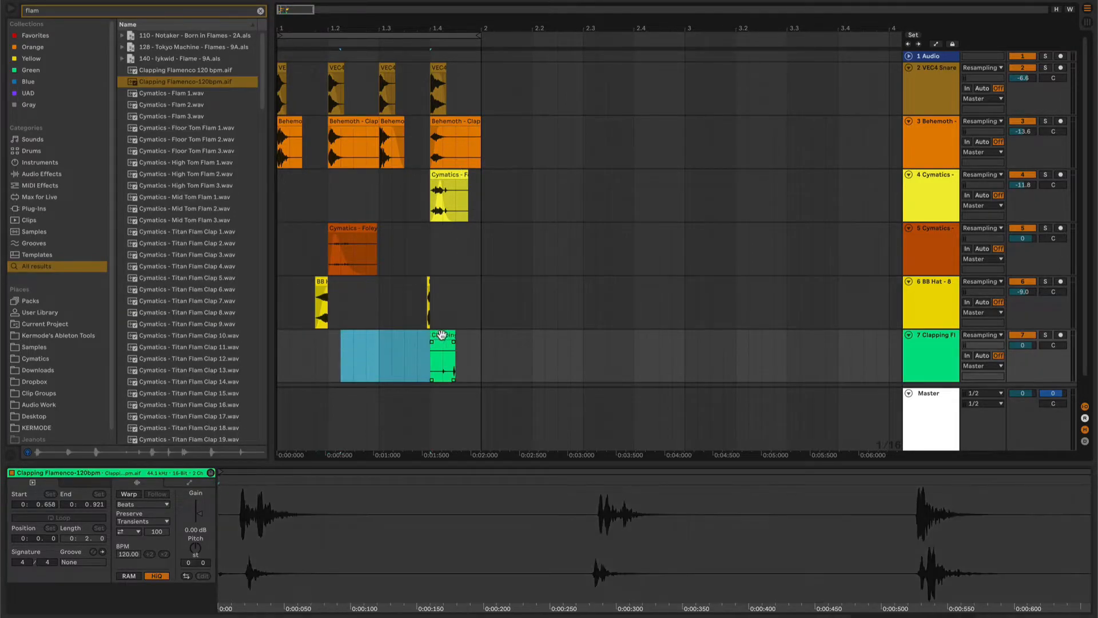
pyautogui.moveTo(441, 334); pyautogui.dragTo(370, 369)
pyautogui.press('space')
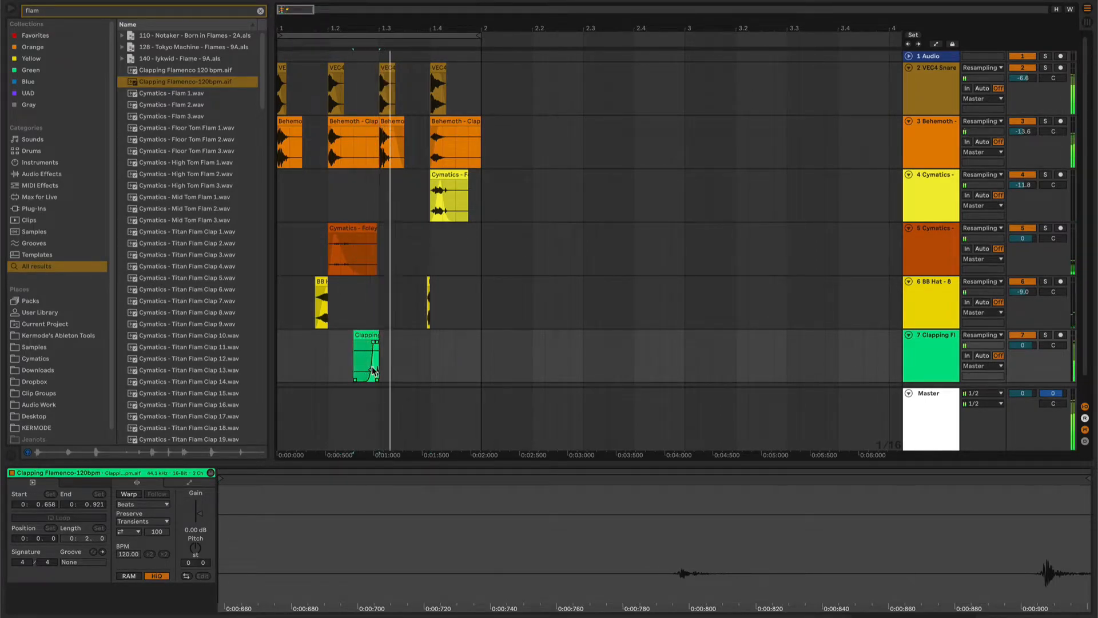
# Step: Audition the flam clap samples, place Cymatics - Titan Flam Clap 13 before bar 2 on the flam track, and delete the part after bar 2
pyautogui.click(190, 370)
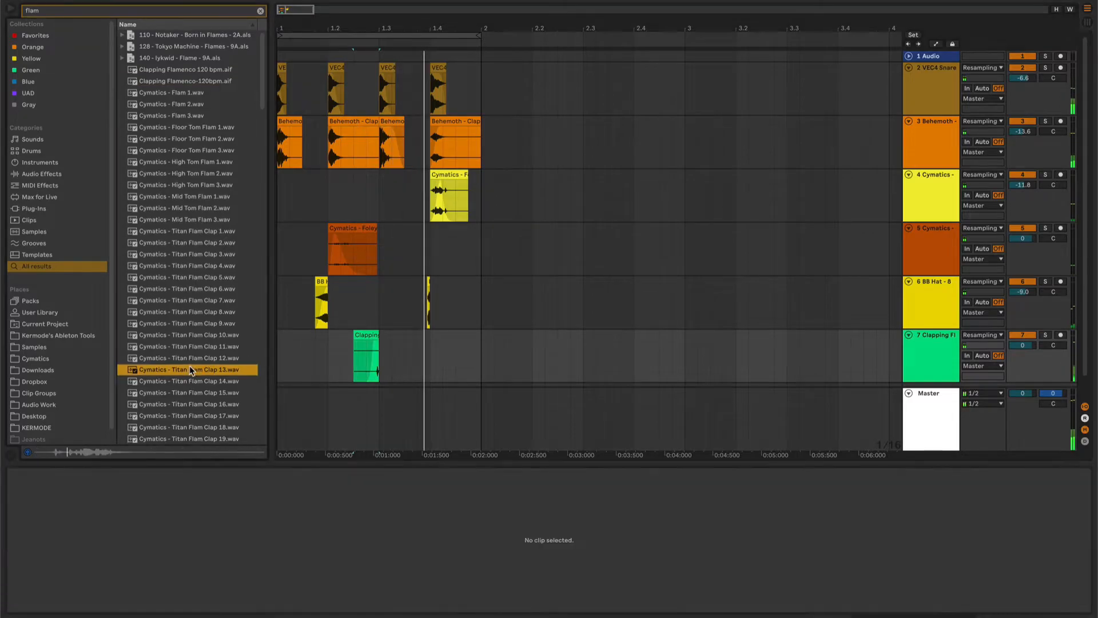
pyautogui.scroll(-5, 190, 366)
pyautogui.moveTo(420, 370); pyautogui.dragTo(565, 358)
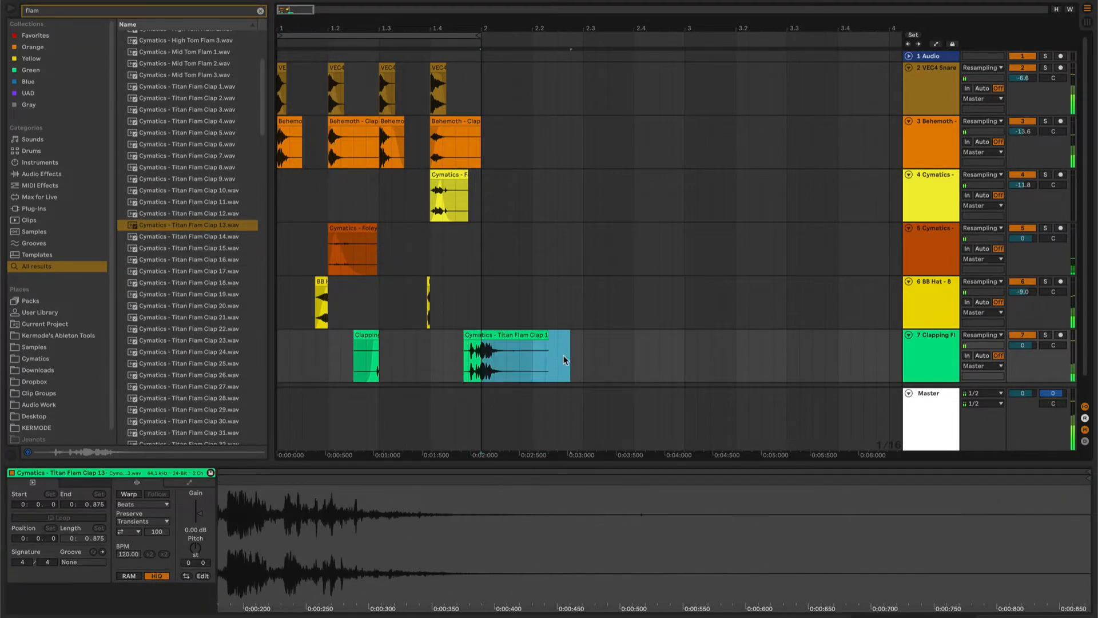
pyautogui.press('Delete')
pyautogui.click(447, 368)
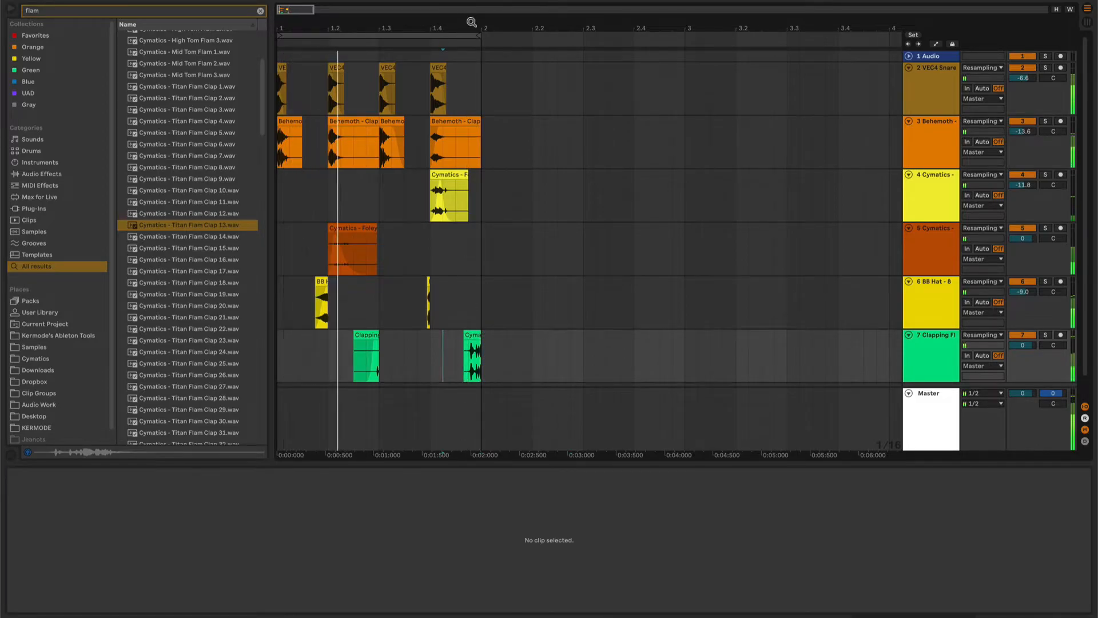
# Step: Fade in the Titan Flam Clap 13 clip across most of its length and set the flam track's volume to -14.3 dB
pyautogui.moveTo(473, 24); pyautogui.dragTo(482, 120)
pyautogui.moveTo(523, 336); pyautogui.dragTo(530, 336)
pyautogui.moveTo(433, 343); pyautogui.dragTo(503, 362)
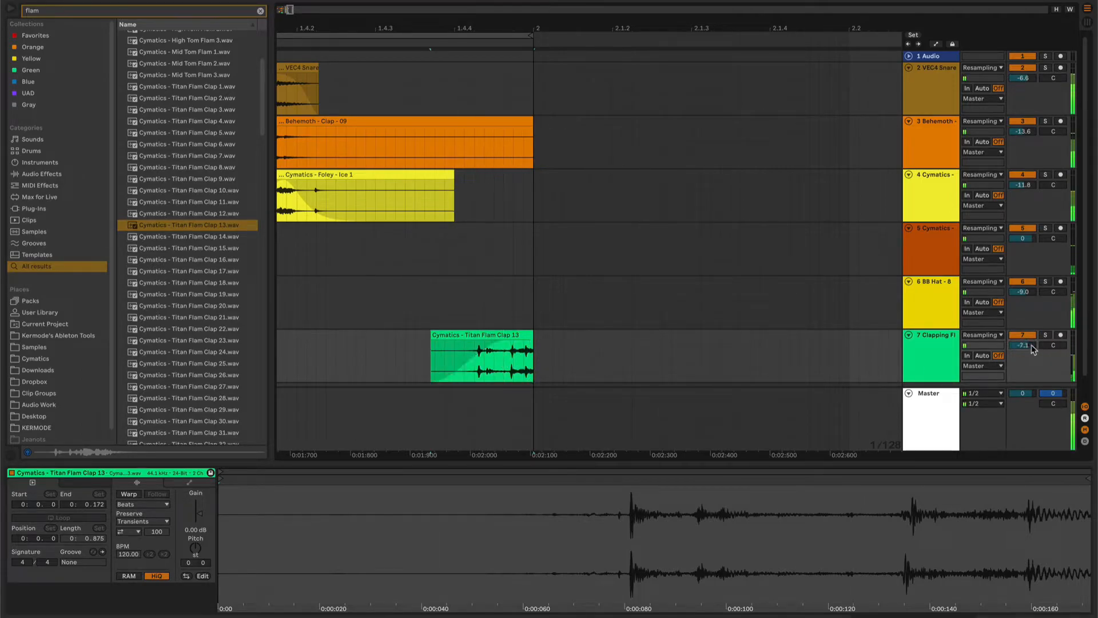
pyautogui.press('space')
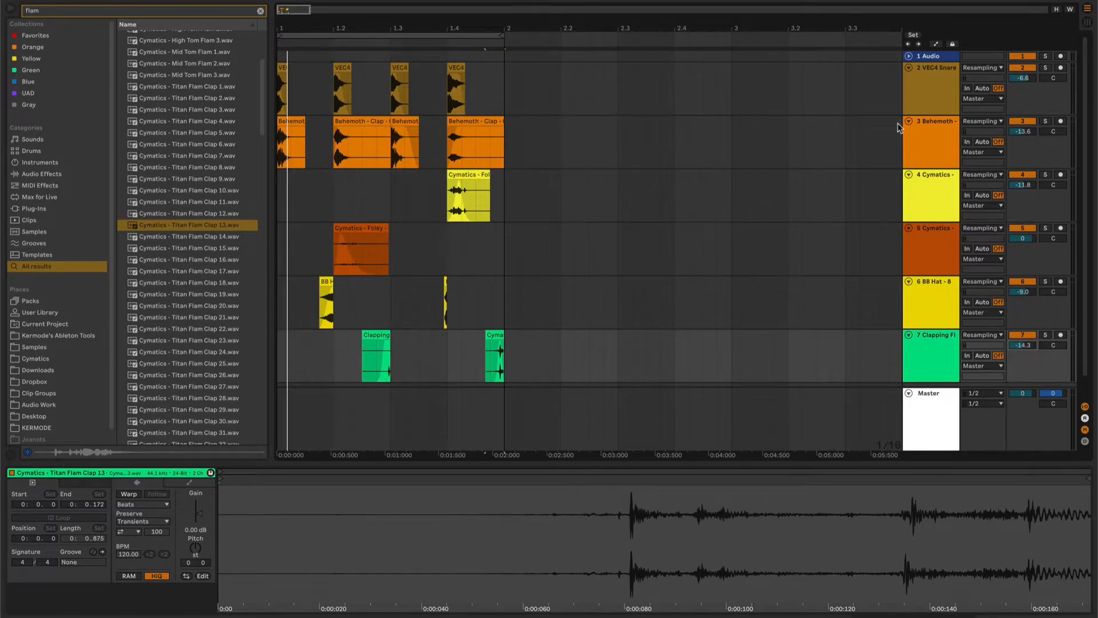
# Step: Duplicate the VEC4 Snare track and add Hybrid Reverb at 100% Dry/Wet to the copy
pyautogui.click(918, 92)
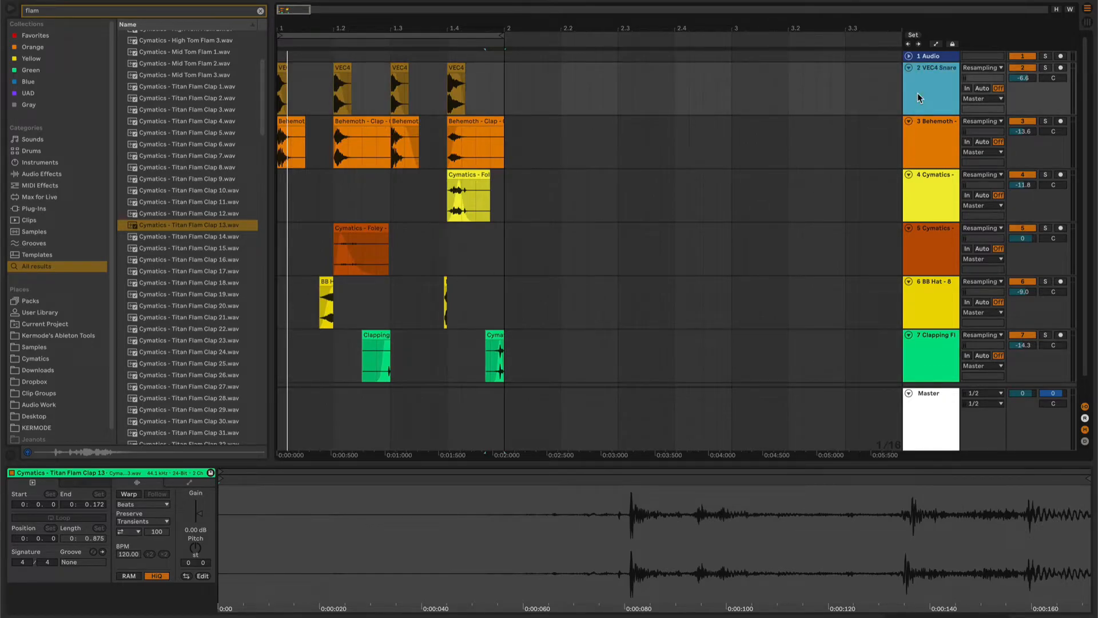
pyautogui.hotkey('ctrl', 'd')
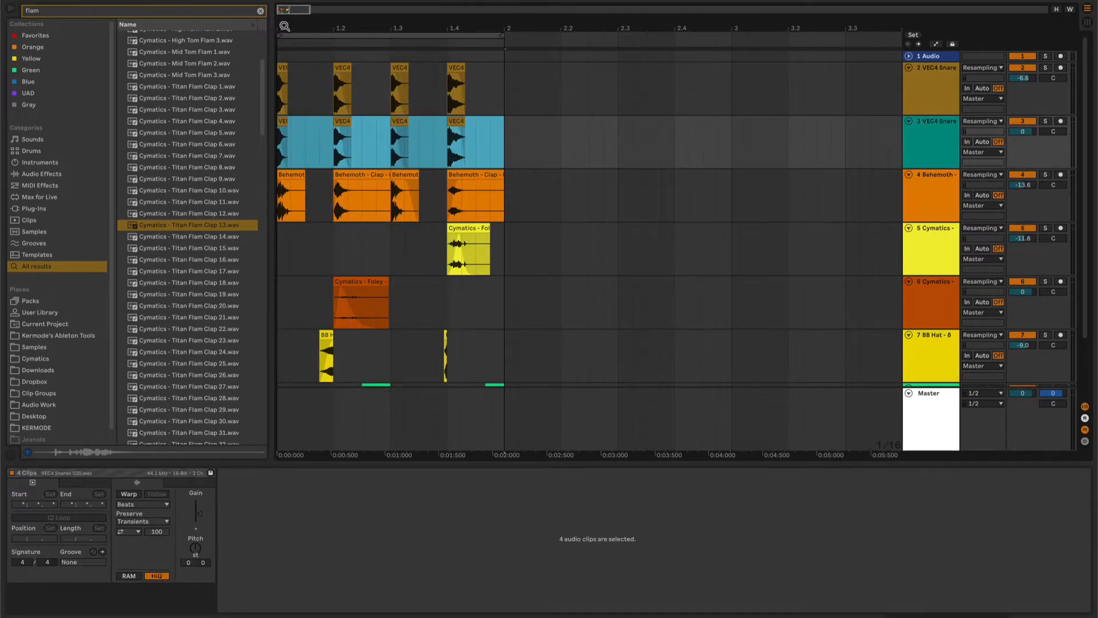
pyautogui.moveTo(285, 25); pyautogui.dragTo(289, 101)
pyautogui.click(49, 173)
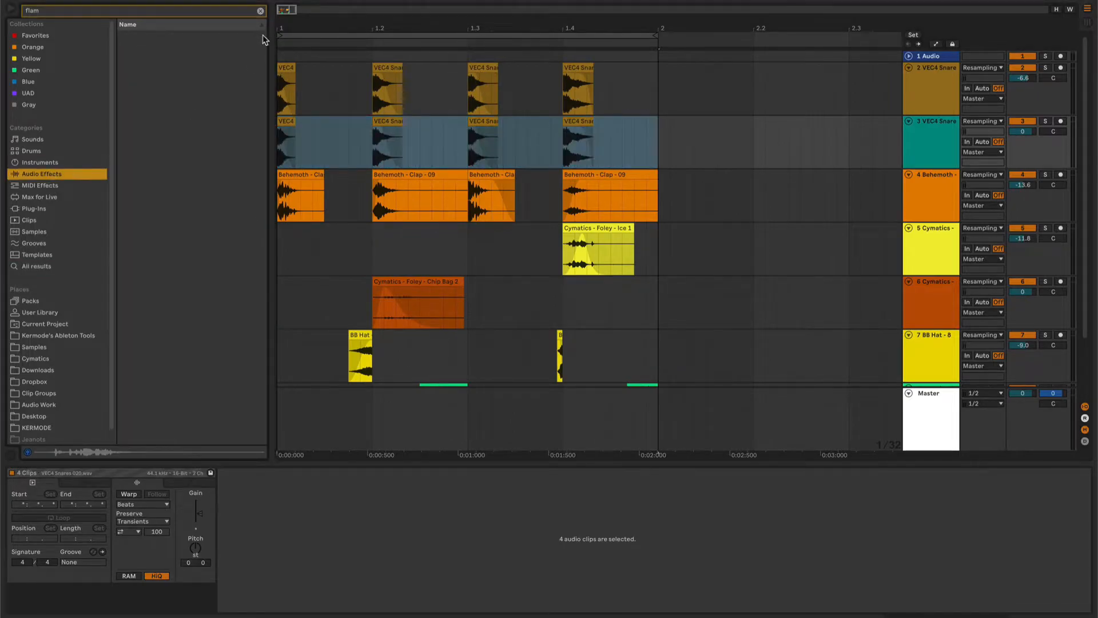
pyautogui.click(260, 12)
pyautogui.doubleClick(156, 130)
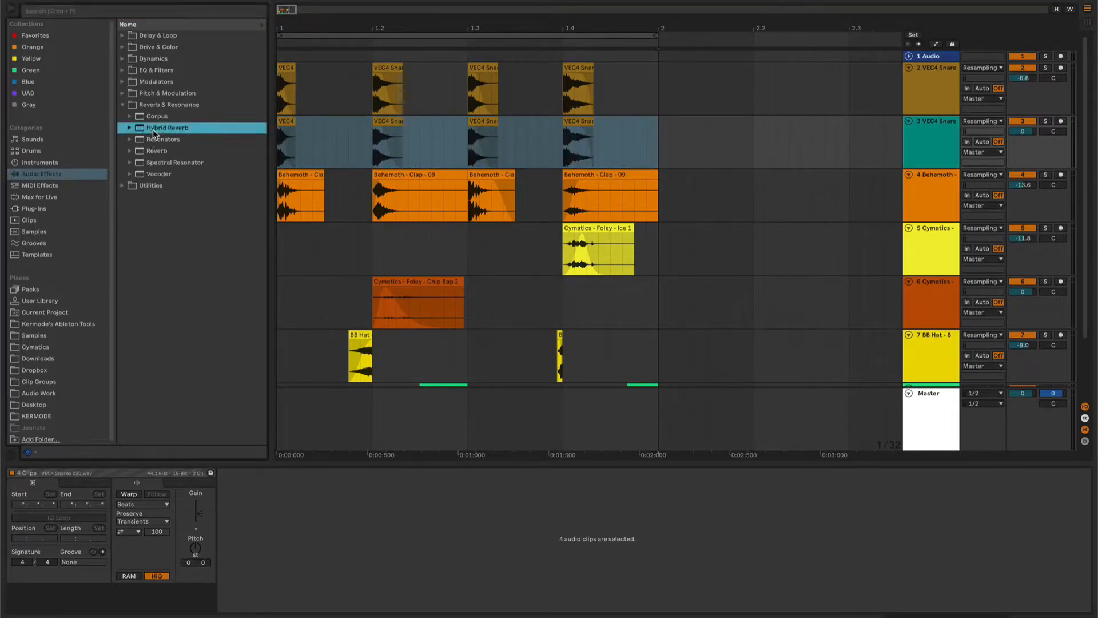
pyautogui.moveTo(373, 603); pyautogui.dragTo(373, 595)
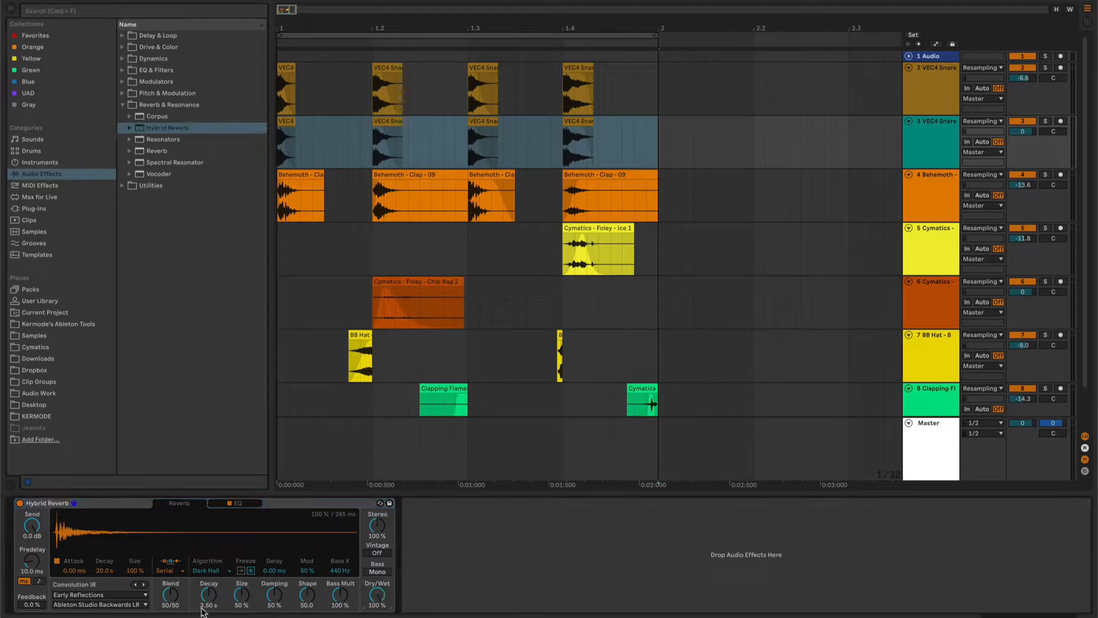
# Step: Automate the Hybrid Reverb Decay to rise at beat 1.2, fall to its minimum by 1.3, and rise again at 1.4
pyautogui.press('a')
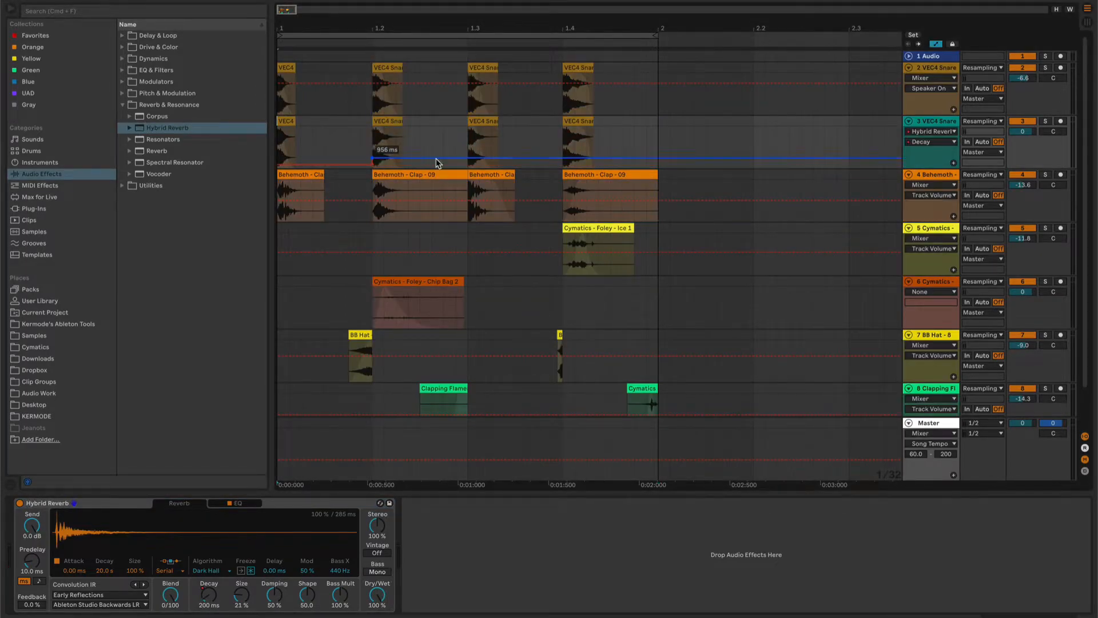
pyautogui.click(470, 159)
pyautogui.moveTo(468, 159); pyautogui.dragTo(469, 168)
pyautogui.click(563, 167)
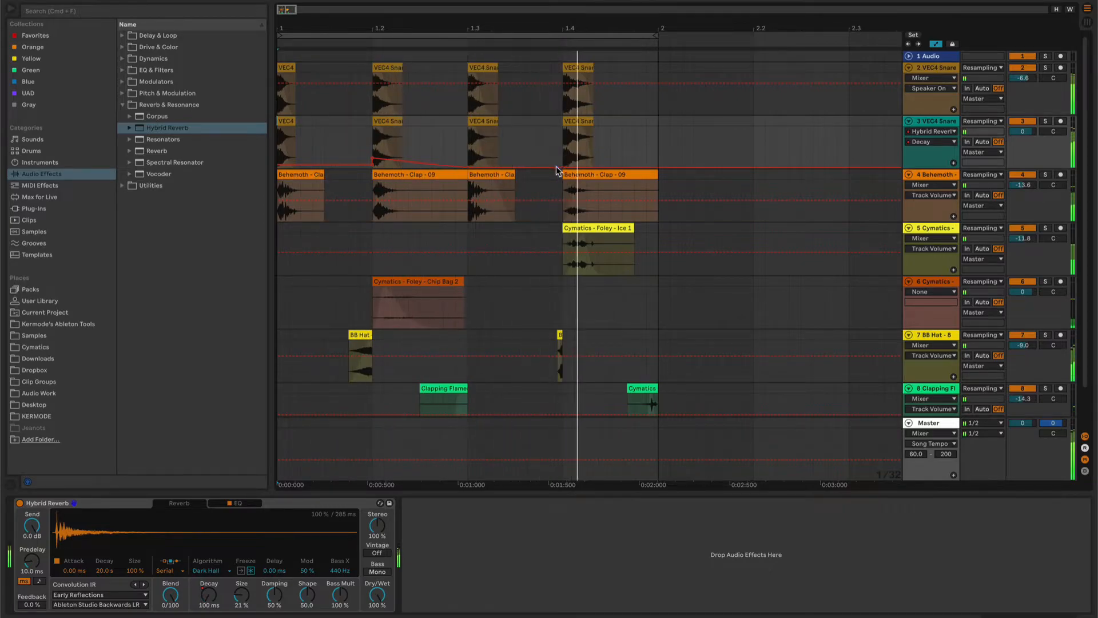
pyautogui.moveTo(574, 167); pyautogui.dragTo(563, 159)
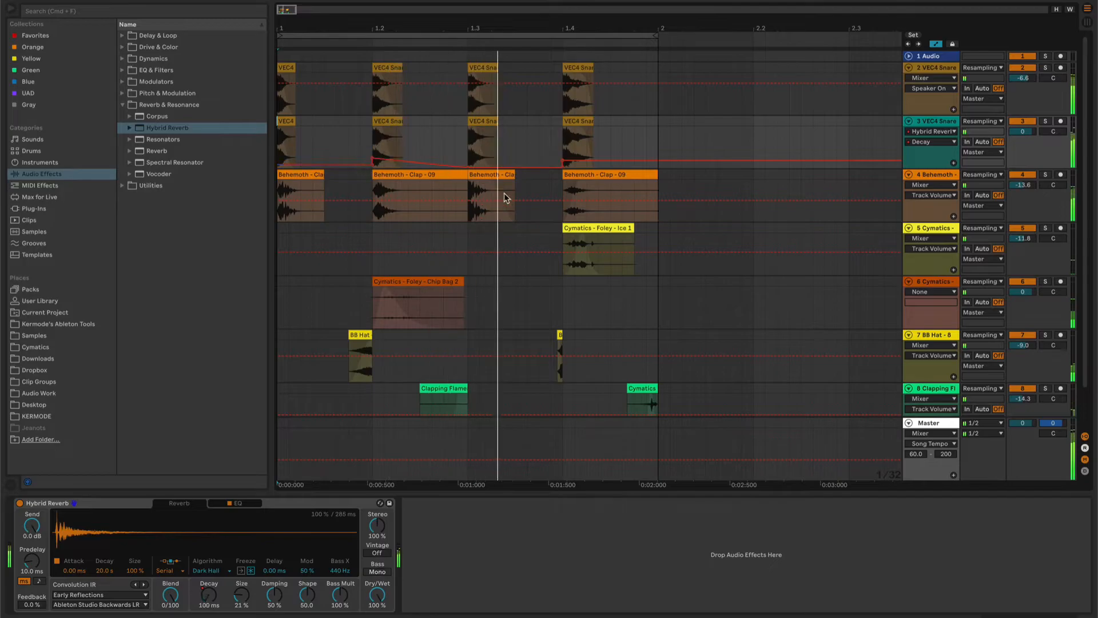
# Step: Set the reverb snare track's volume to -21.2 dB and the 808_Tom_04 track's volume to -9.4 dB
pyautogui.moveTo(1023, 131); pyautogui.dragTo(1023, 163)
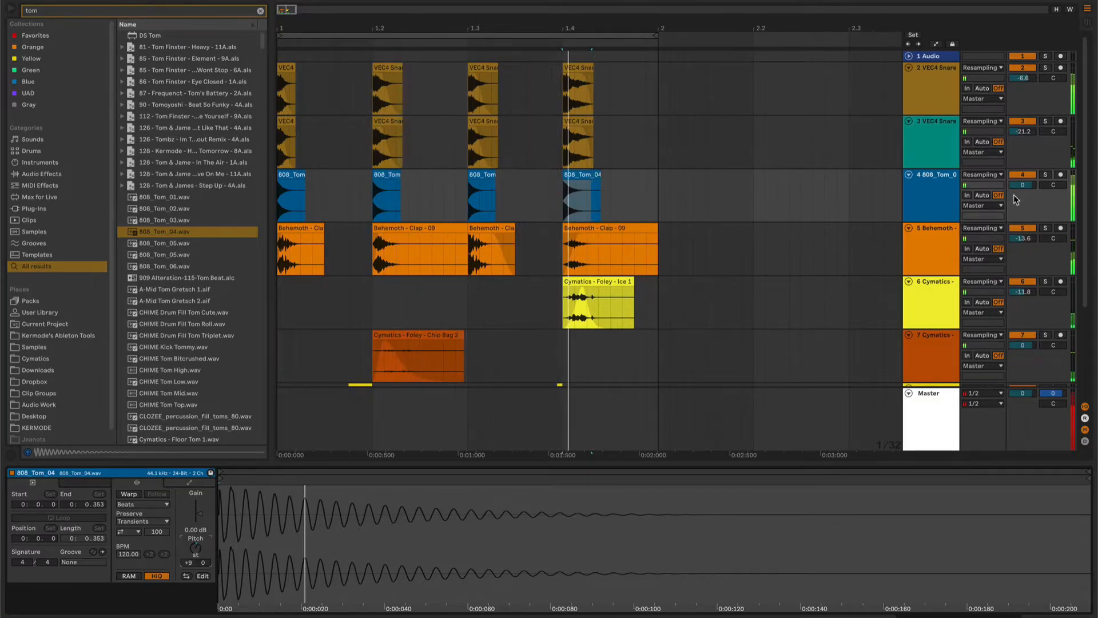
pyautogui.moveTo(1026, 184); pyautogui.dragTo(1026, 209)
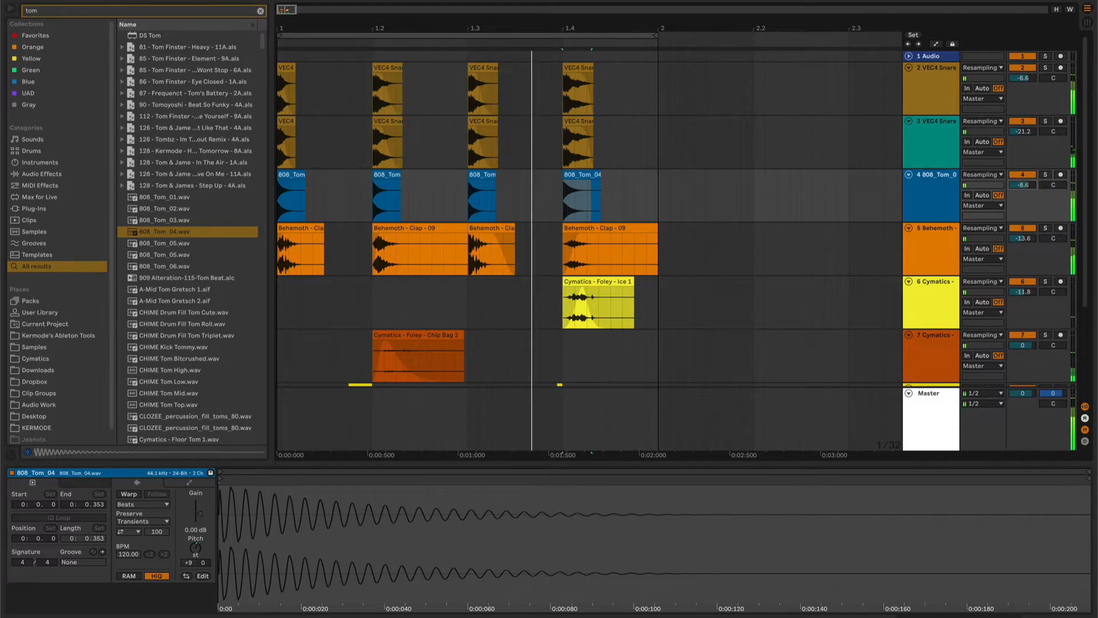
pyautogui.moveTo(1023, 184); pyautogui.dragTo(1022, 186)
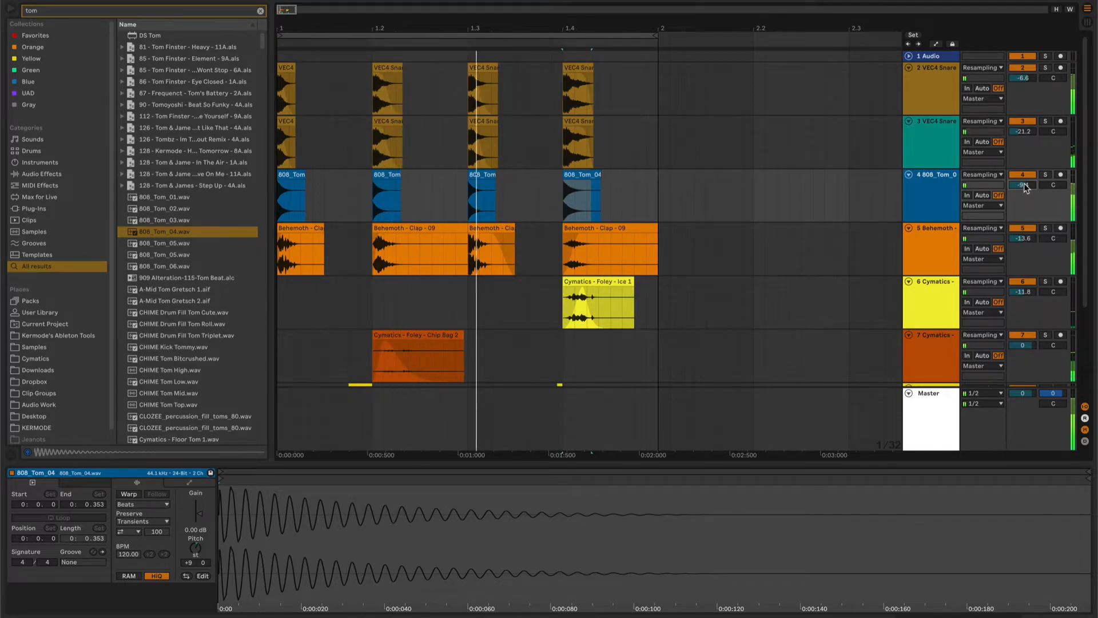
# Step: Fold all the snare, tom, clap, foley, hat and flam tracks and combine them into one group
pyautogui.click(905, 72)
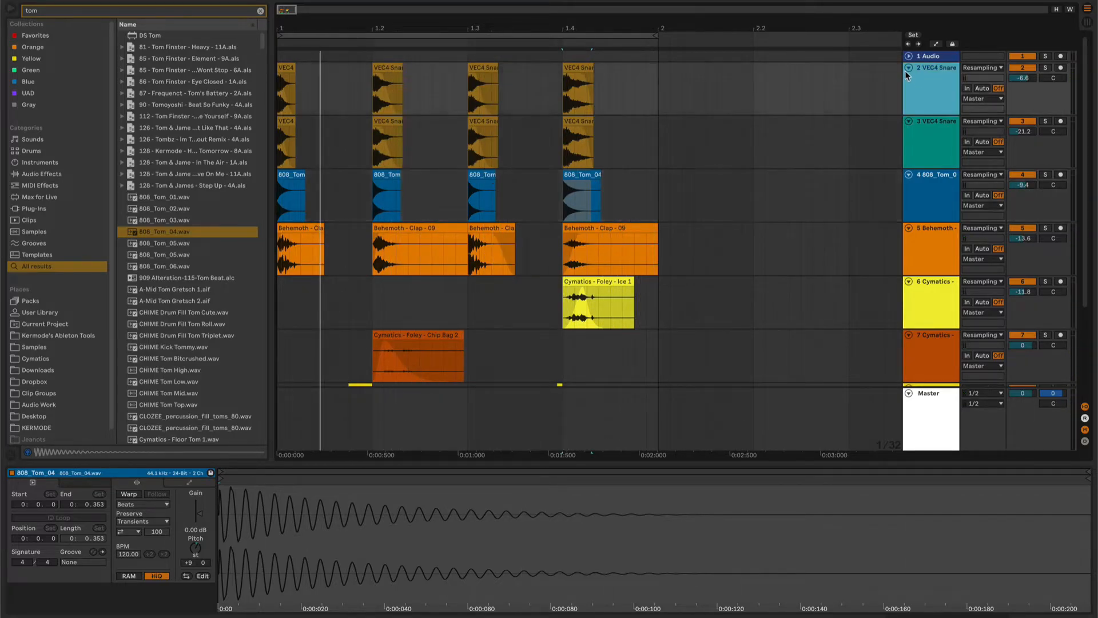
pyautogui.click(909, 67)
pyautogui.click(909, 79)
pyautogui.click(909, 90)
pyautogui.click(908, 102)
pyautogui.click(909, 114)
pyautogui.click(909, 126)
pyautogui.click(909, 136)
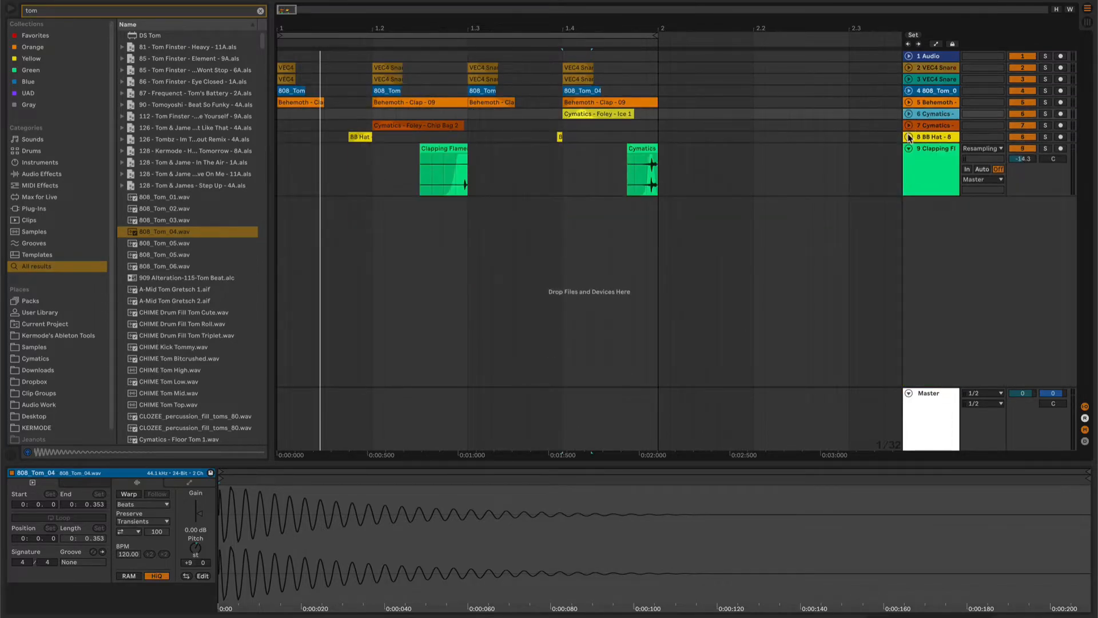
pyautogui.click(908, 148)
pyautogui.keyDown('shift'); pyautogui.click(926, 68); pyautogui.keyUp('shift')
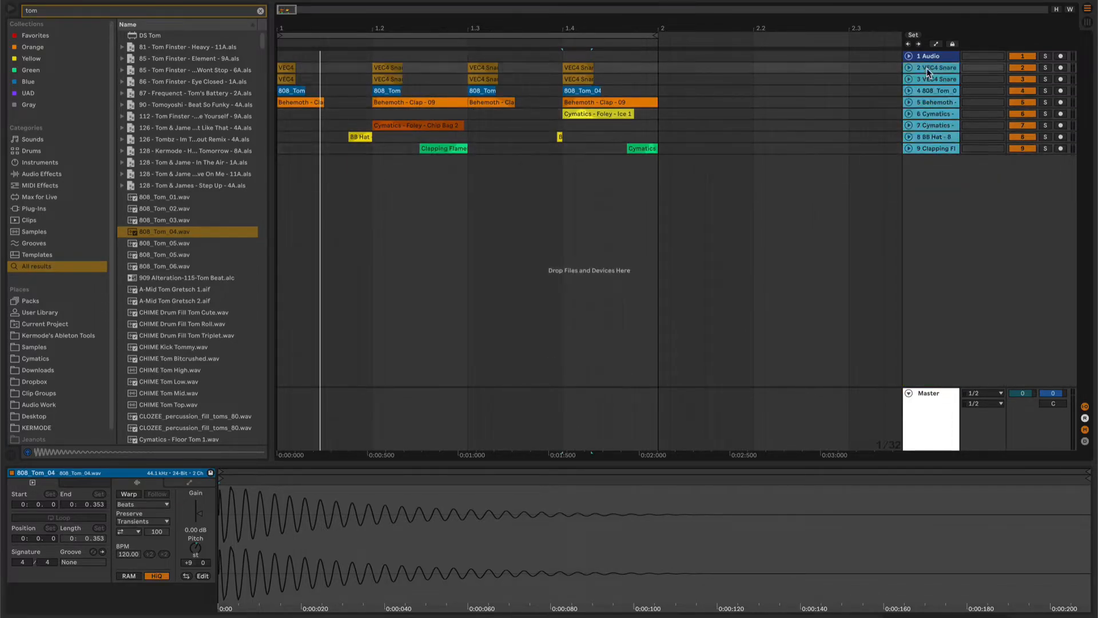
pyautogui.press('super+g')
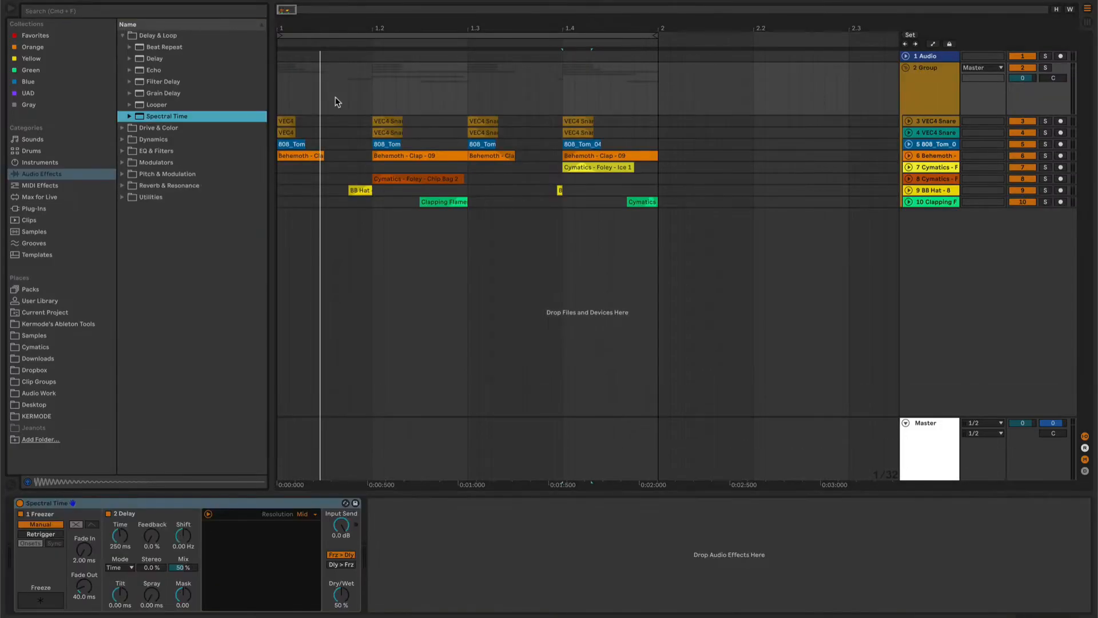
# Step: Set the group's Spectral Time to 100% Dry/Wet, about 11 ms delay time and 13% feedback, with an armed Resampling audio track ready
pyautogui.moveTo(341, 606); pyautogui.dragTo(341, 578)
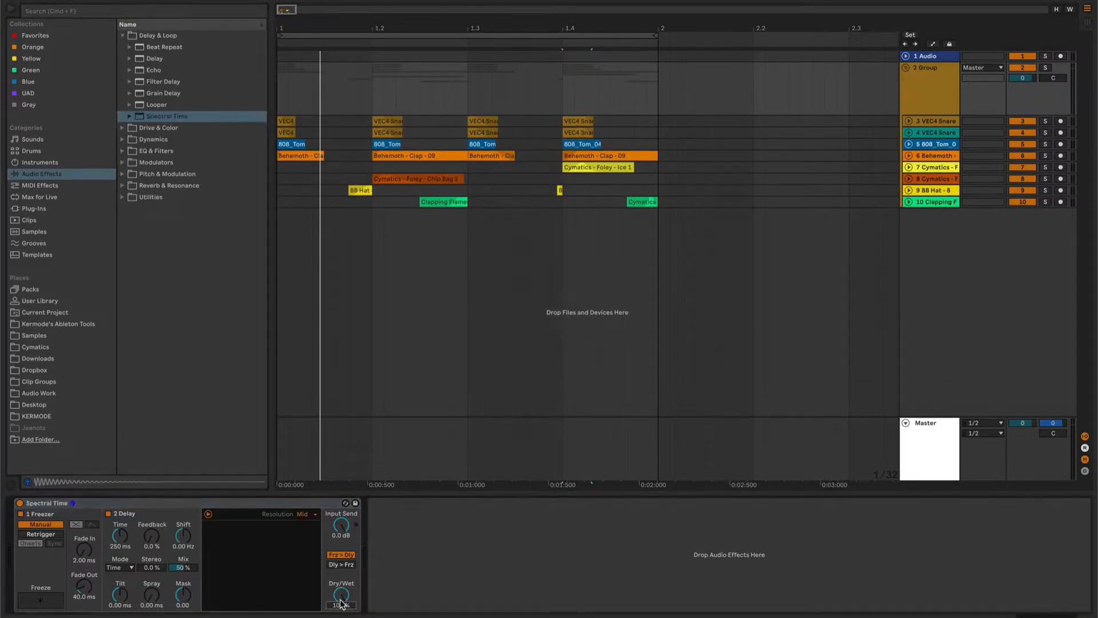
pyautogui.press('space')
pyautogui.click(923, 85)
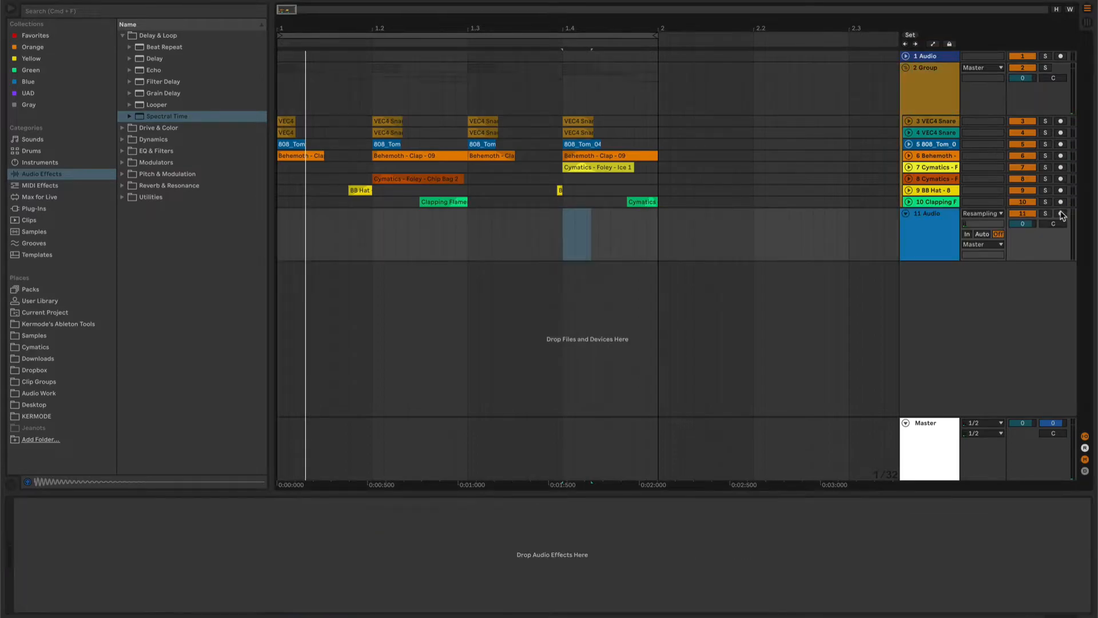
pyautogui.click(940, 98)
pyautogui.press('space')
pyautogui.moveTo(120, 536); pyautogui.dragTo(120, 571)
pyautogui.moveTo(152, 536); pyautogui.dragTo(152, 521)
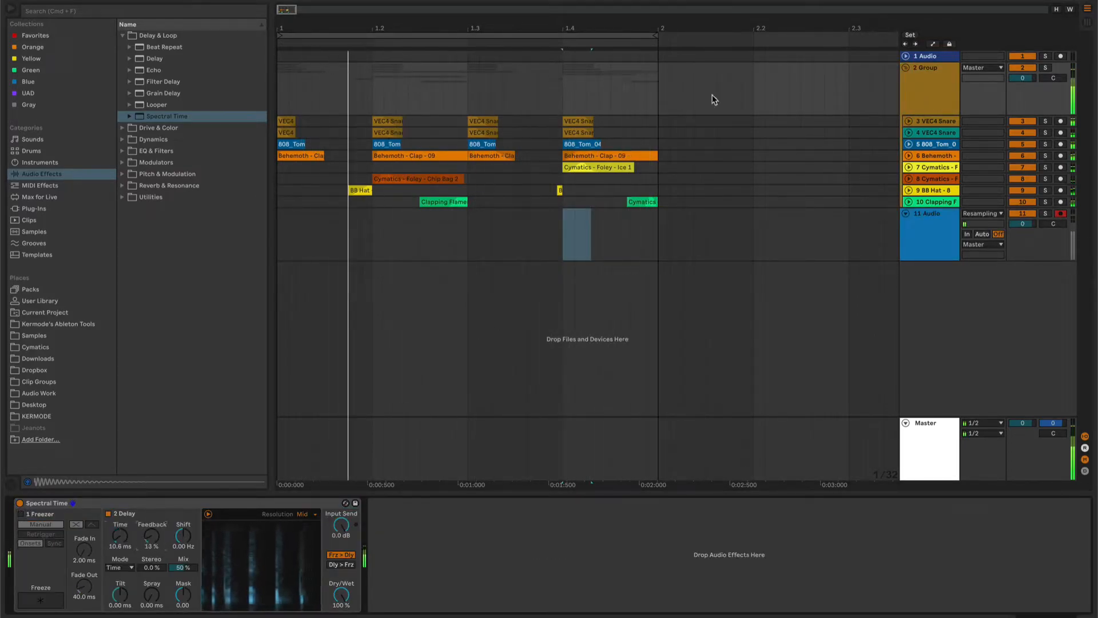
pyautogui.press('space')
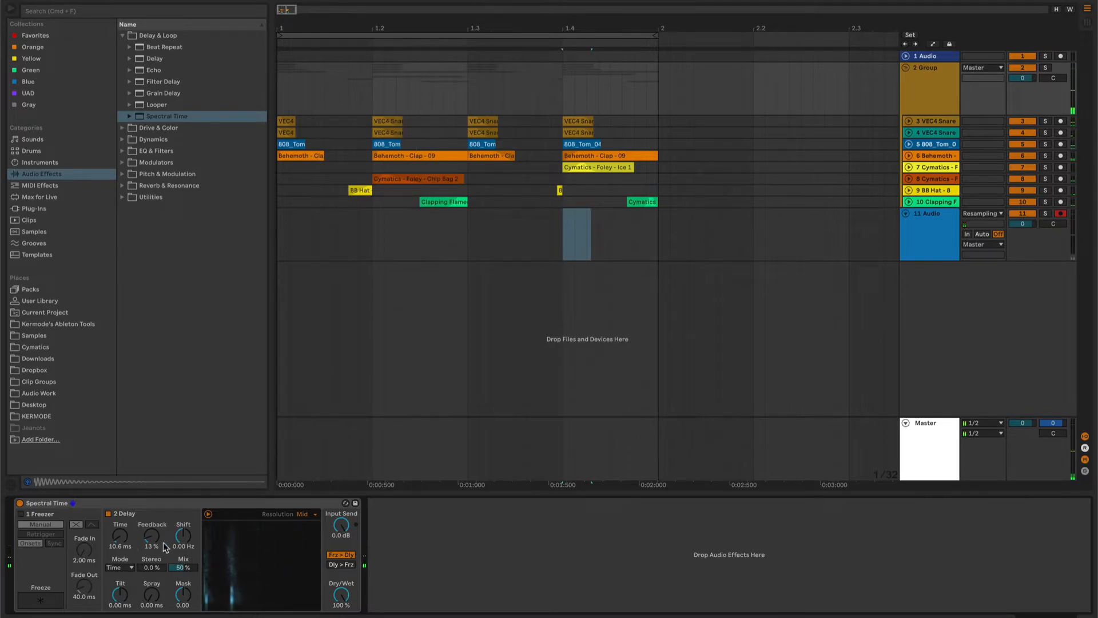
# Step: Record the group to the resampling track while varying Spectral Time, ending at 93.3 ms Time, 14% Feedback, -2.09 Hz Shift, 100% Mix and 25.5 ms Tilt
pyautogui.press('F9')
pyautogui.moveTo(151, 536)
pyautogui.mouseDown()
pyautogui.moveTo(152, 525)
pyautogui.moveTo(183, 553)
pyautogui.moveTo(183, 583)
pyautogui.moveTo(125, 581)
pyautogui.moveTo(124, 599)
pyautogui.moveTo(152, 589)
pyautogui.moveTo(152, 557)
pyautogui.mouseUp()
pyautogui.moveTo(183, 597); pyautogui.dragTo(183, 607)
pyautogui.moveTo(183, 538); pyautogui.dragTo(152, 503)
pyautogui.moveTo(120, 536); pyautogui.dragTo(120, 525)
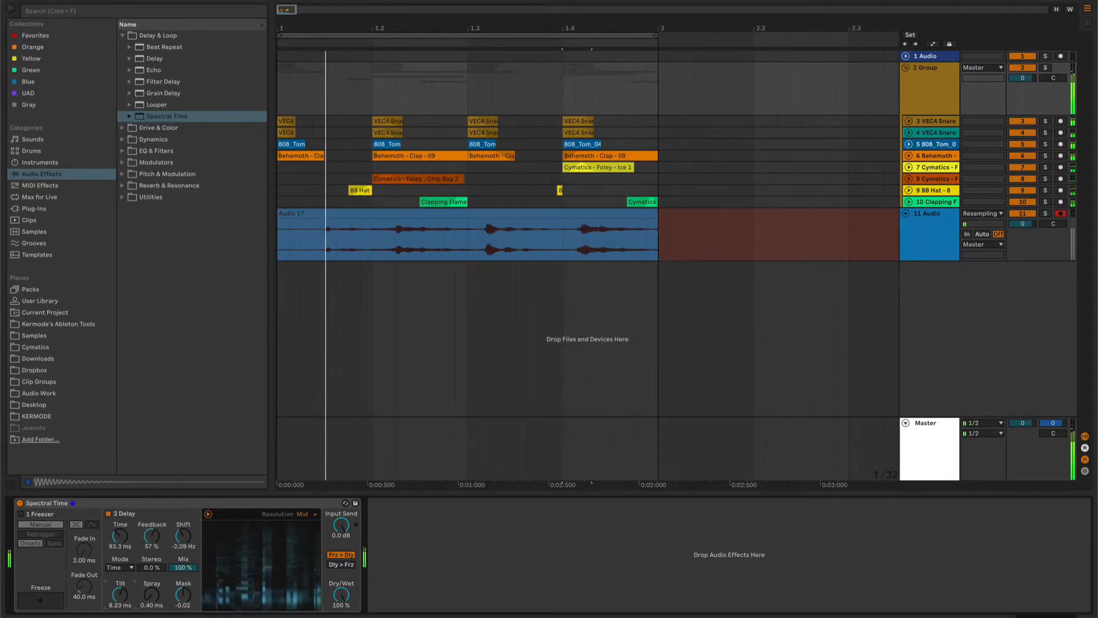
pyautogui.moveTo(157, 522); pyautogui.dragTo(158, 549)
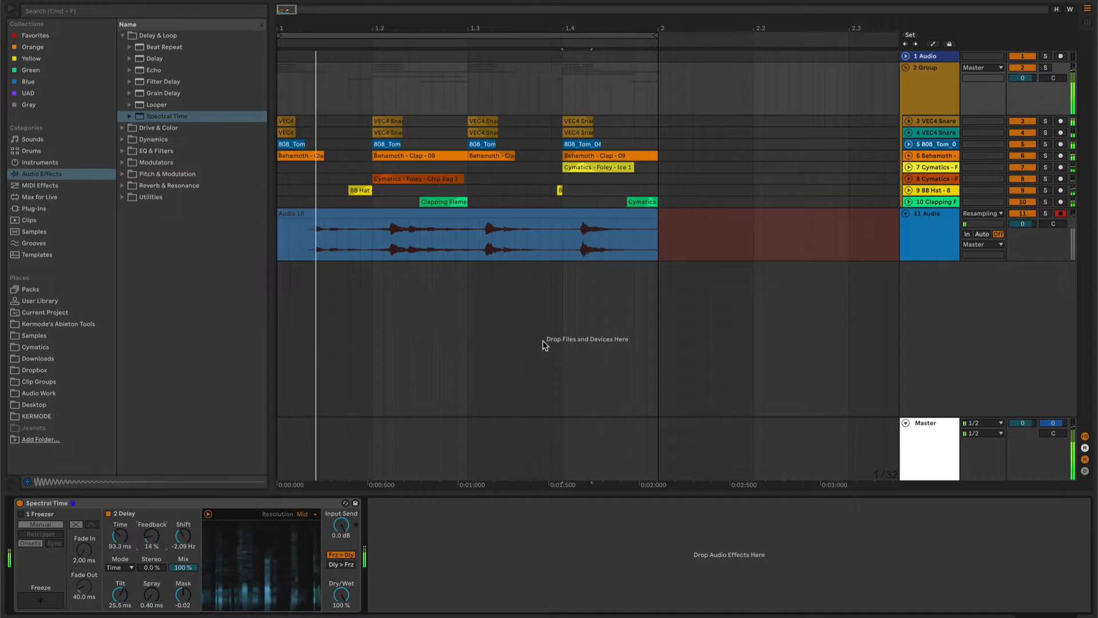
pyautogui.press('space')
# Step: Remove the Spectral Time effect from the group track
pyautogui.click(925, 99)
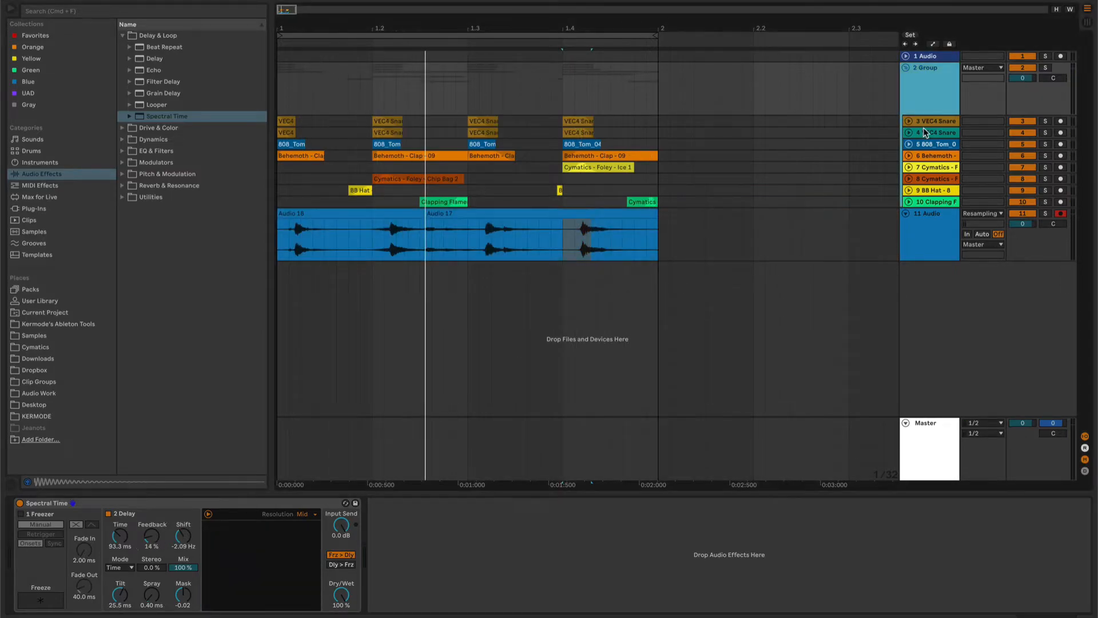
pyautogui.click(310, 504)
pyautogui.press('Delete')
# Step: Move the recording's first beat onto a new audio track inside the group and delete the remaining recorded clips
pyautogui.click(934, 238)
pyautogui.click(946, 202)
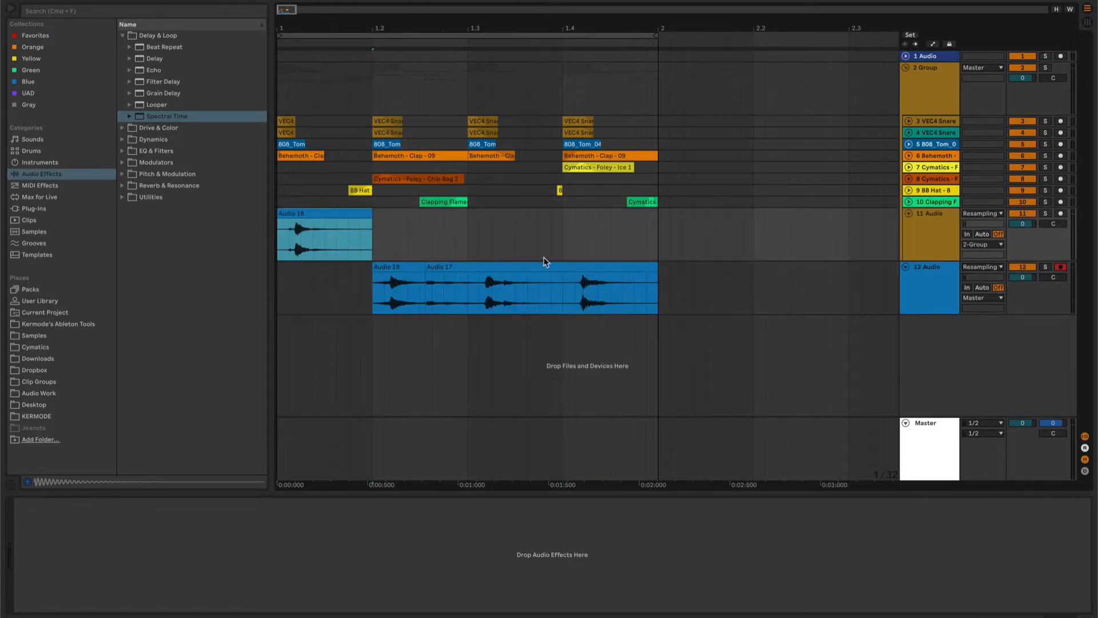
pyautogui.click(532, 269)
pyautogui.press('Delete')
pyautogui.click(382, 267)
pyautogui.press('Delete')
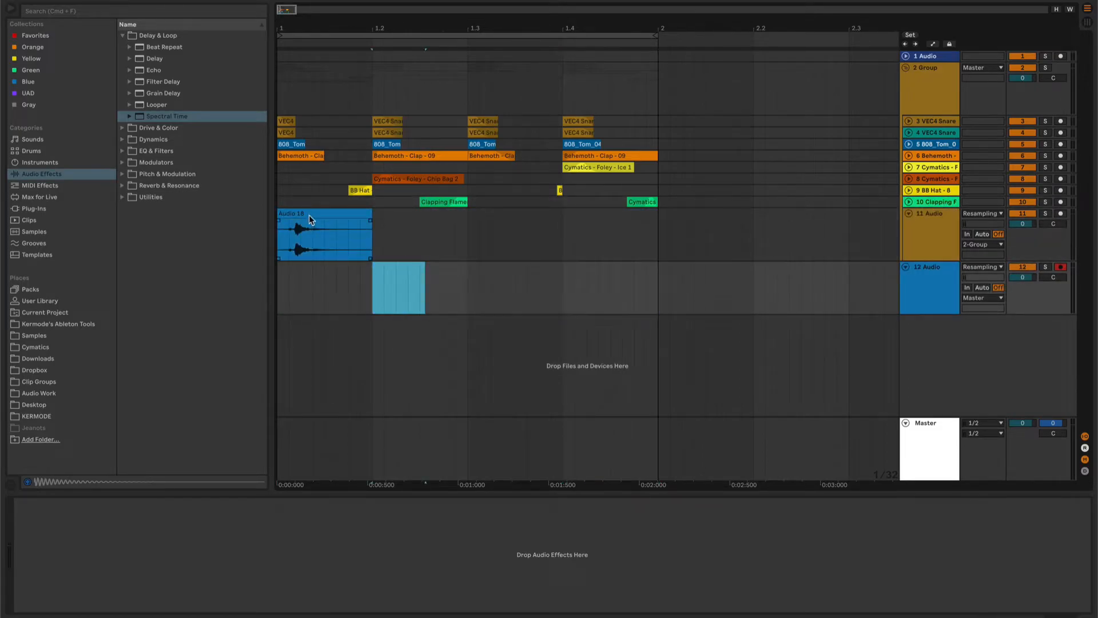
# Step: Fade in the Audio 18 clip, shorten it to end before beat 1.2, and check it with playback
pyautogui.click(304, 214)
pyautogui.moveTo(279, 220); pyautogui.dragTo(308, 220)
pyautogui.doubleClick(308, 212)
pyautogui.moveTo(221, 491); pyautogui.dragTo(942, 485)
pyautogui.press('space')
pyautogui.press('space')
pyautogui.press('space')
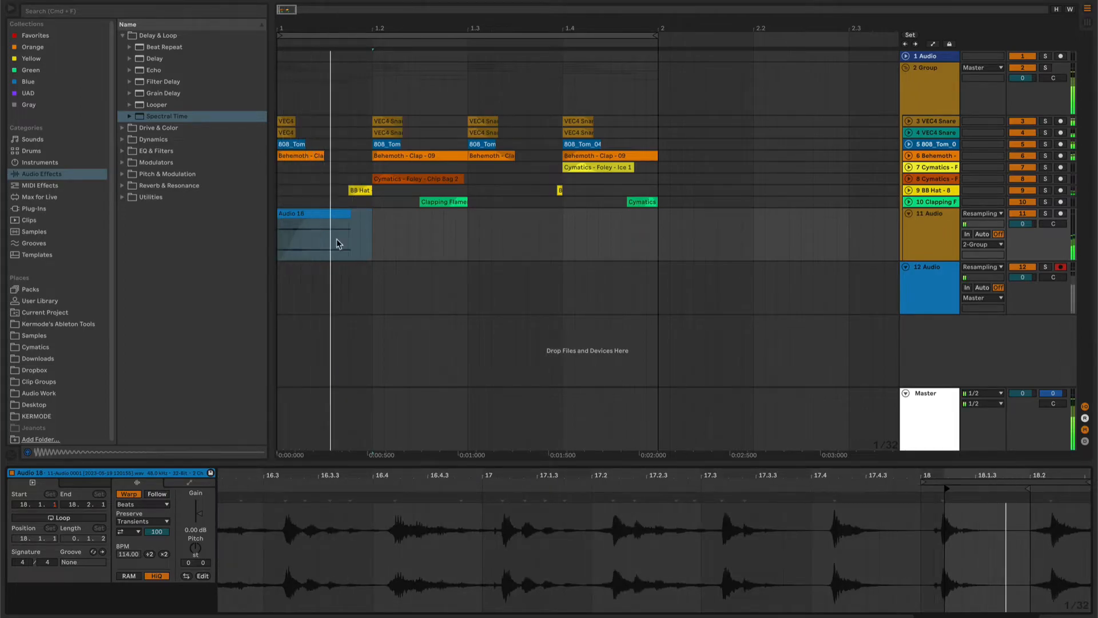
# Step: Duplicate the Audio 18 clip to beat 1.2, turn on looping for the copy, and set its start to 7.3.1
pyautogui.click(331, 212)
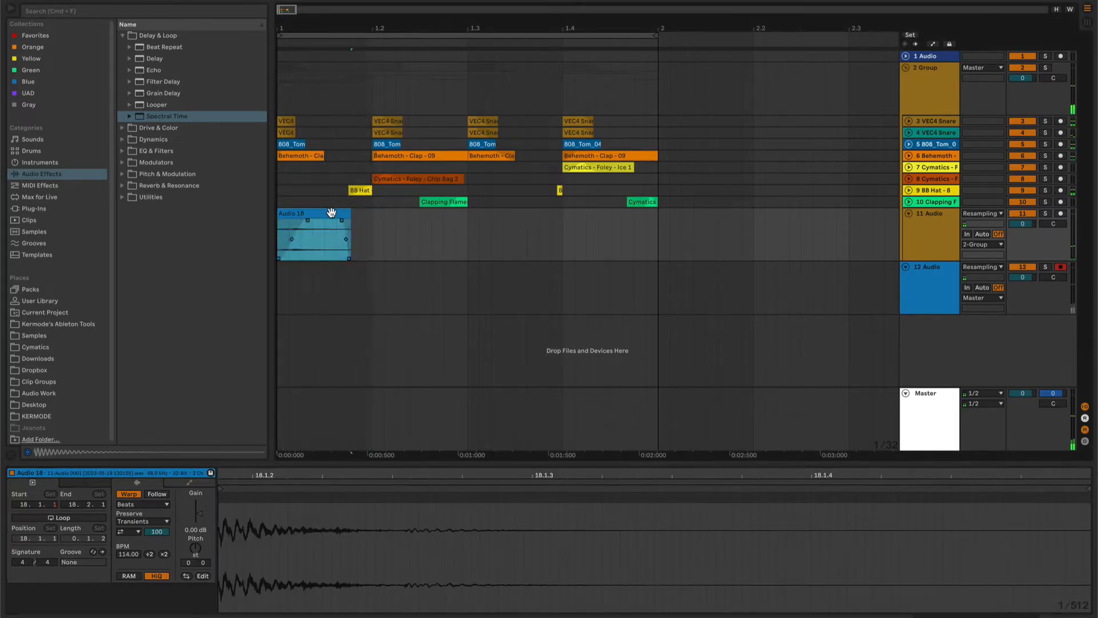
pyautogui.press('super+d')
pyautogui.moveTo(507, 479); pyautogui.dragTo(999, 478)
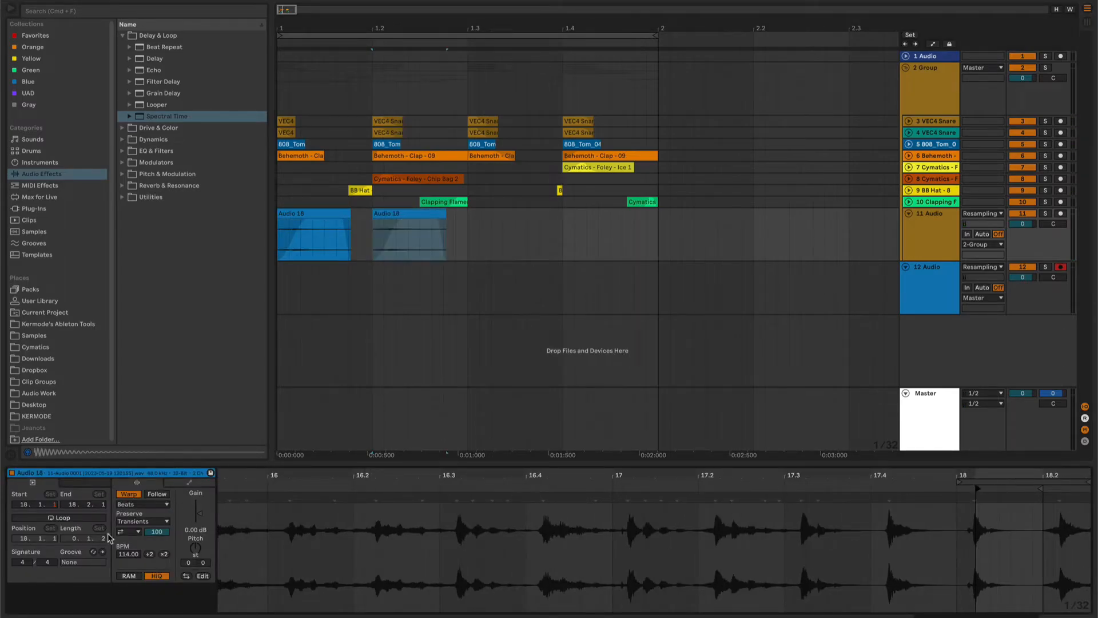
pyautogui.click(62, 518)
pyautogui.moveTo(976, 489)
pyautogui.mouseDown()
pyautogui.moveTo(1072, 492)
pyautogui.moveTo(719, 556)
pyautogui.moveTo(728, 544)
pyautogui.moveTo(717, 498)
pyautogui.moveTo(700, 495)
pyautogui.moveTo(711, 496)
pyautogui.moveTo(605, 513)
pyautogui.moveTo(550, 536)
pyautogui.mouseUp()
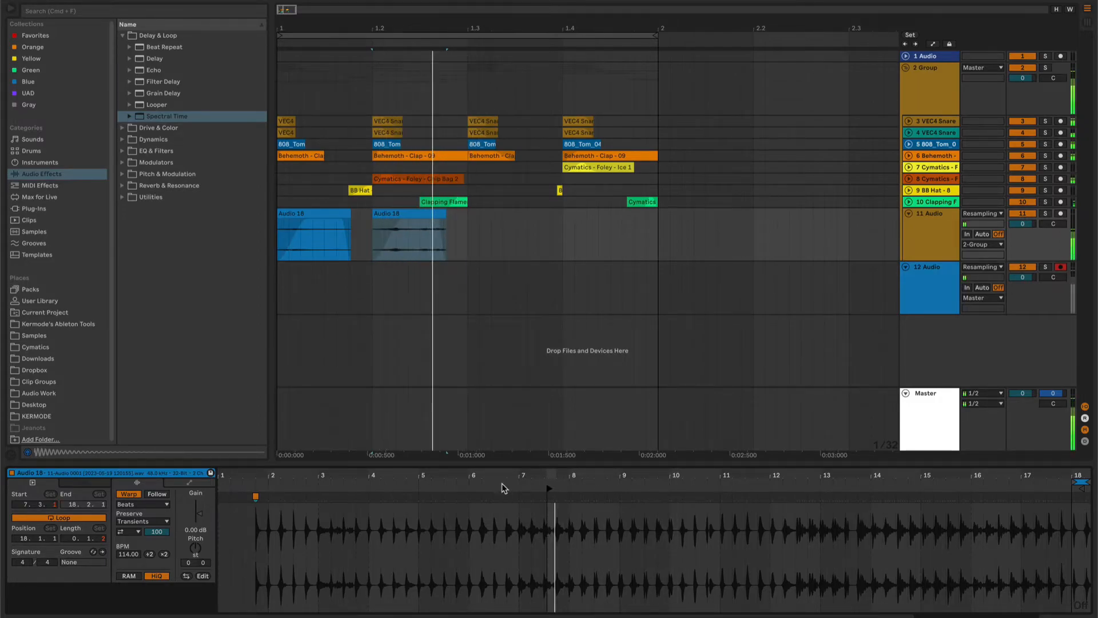
# Step: Shape the fade-in of the Audio 18 clip at beat 1.2, then turn off its warping and transpose it up 24 semitones
pyautogui.moveTo(388, 239); pyautogui.dragTo(390, 244)
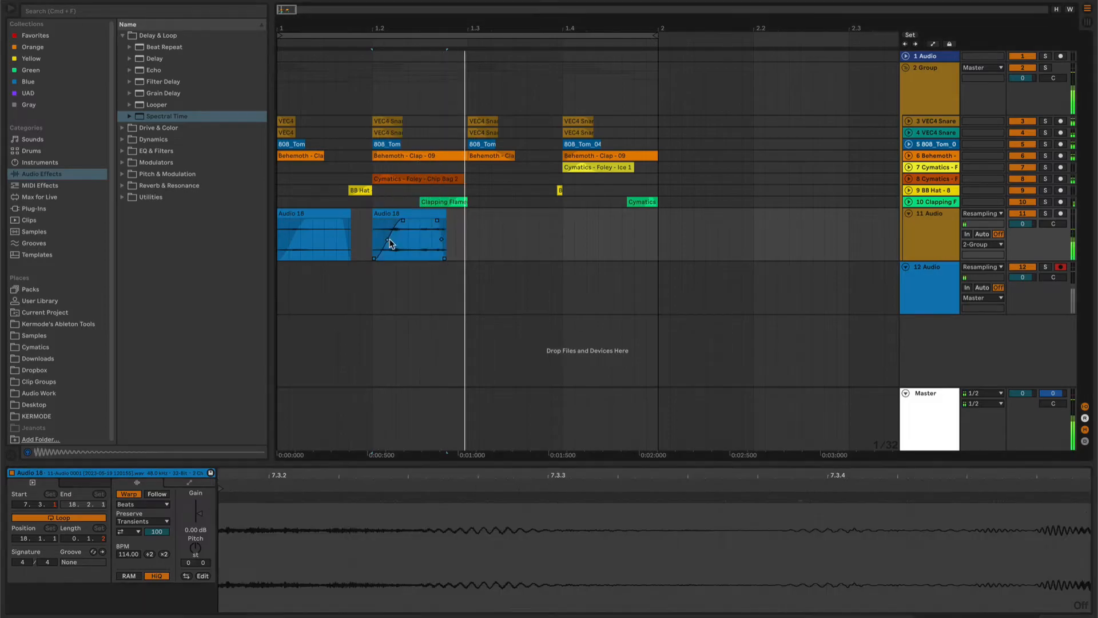
pyautogui.click(129, 495)
pyautogui.moveTo(195, 549); pyautogui.dragTo(195, 515)
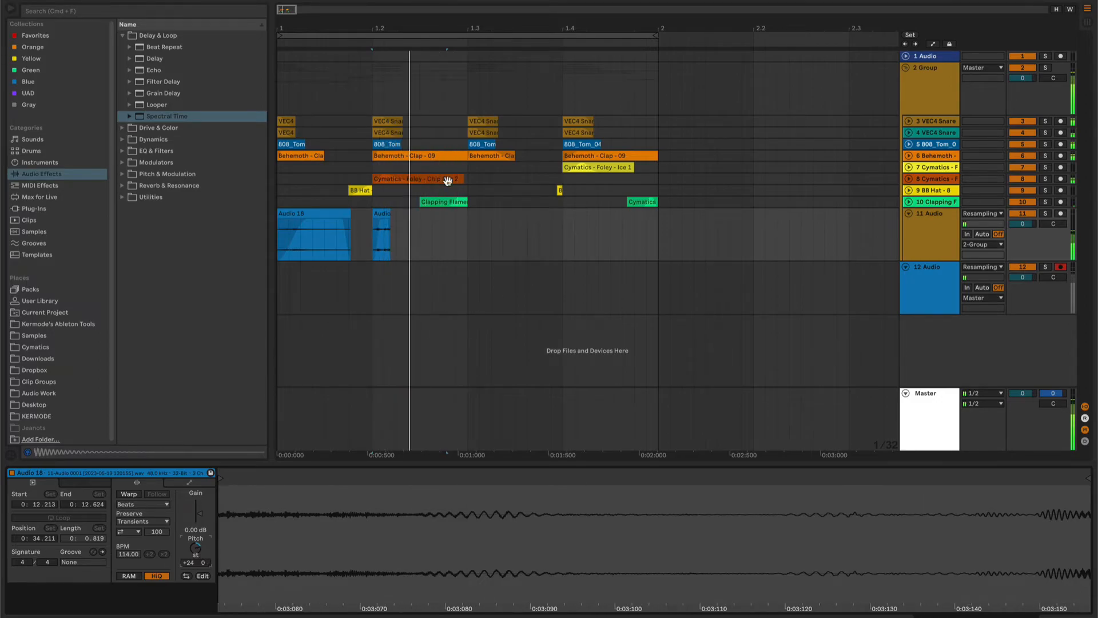
# Step: Copy the first Audio 18 clip to beat 1.3 on the same track
pyautogui.click(308, 222)
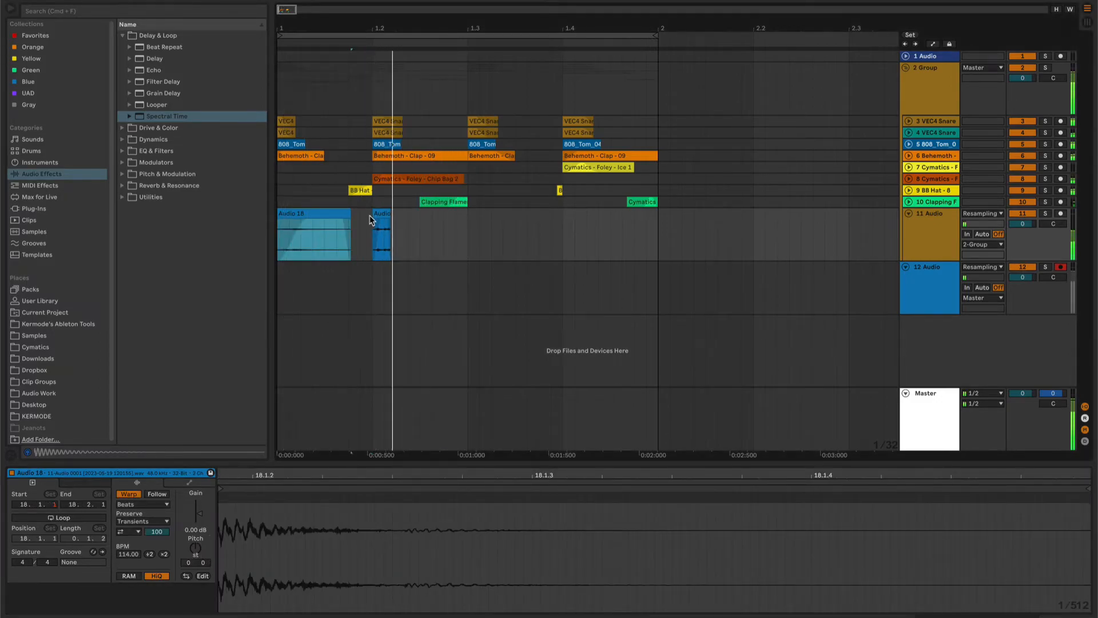
pyautogui.click(467, 237)
pyautogui.press('super+v')
pyautogui.moveTo(279, 473); pyautogui.dragTo(1045, 383)
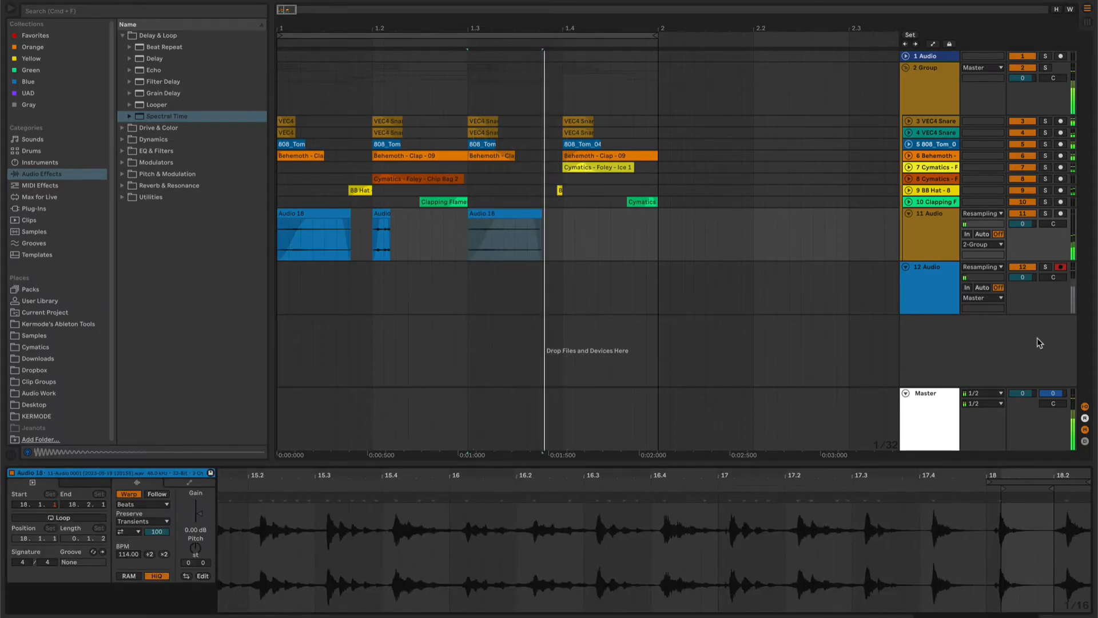
# Step: Copy the short pitched Audio 18 clip to beat 1.4 and reset the copy's transposition to 0 semitones
pyautogui.click(571, 219)
pyautogui.press('super+v')
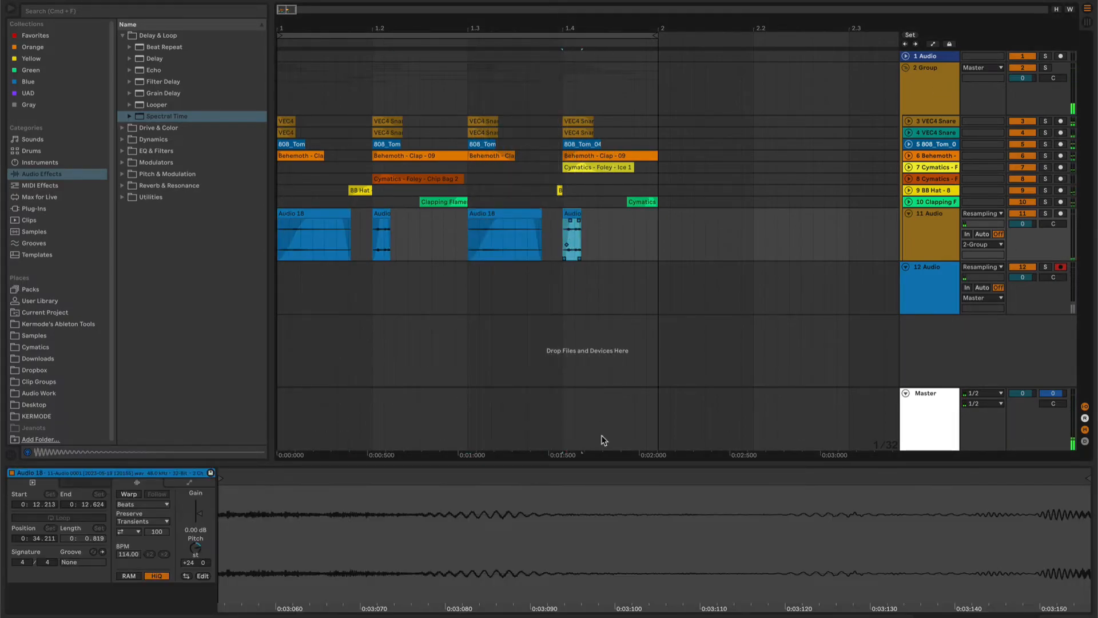
pyautogui.doubleClick(196, 548)
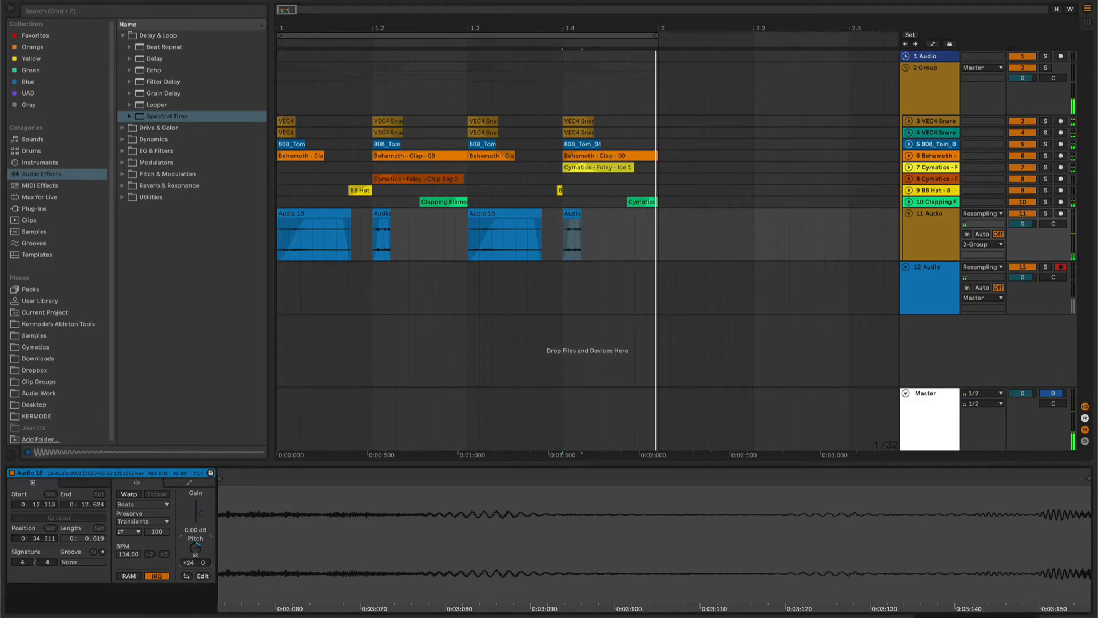
# Step: Extend the beat 1.4 Audio 18 clip to bar 2 and warp it in Complex mode at a doubled tempo of 228 BPM
pyautogui.scroll(-10, 444, 495)
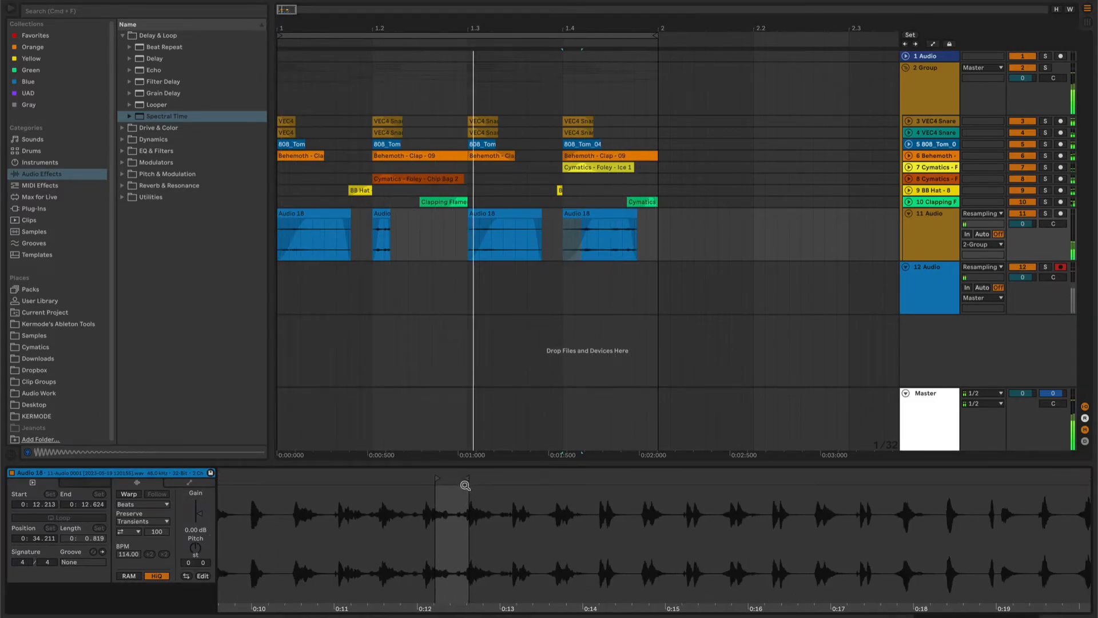
pyautogui.moveTo(636, 214); pyautogui.dragTo(657, 214)
pyautogui.click(129, 494)
pyautogui.press('Return')
pyautogui.click(165, 554)
pyautogui.click(143, 505)
pyautogui.click(143, 548)
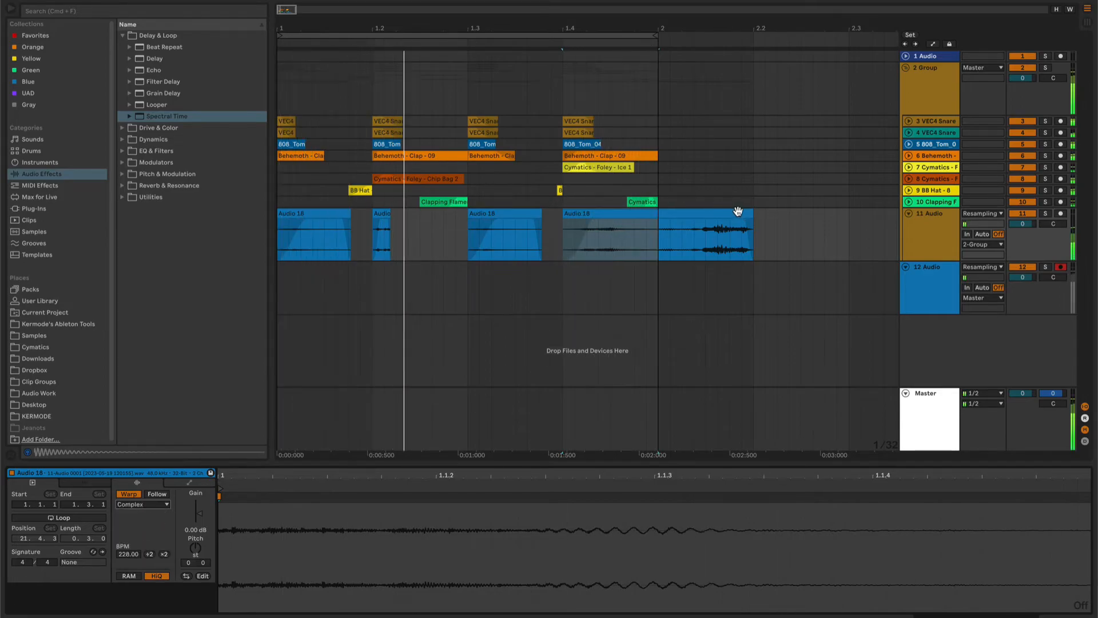
# Step: Trim the beat 1.4 clip to end at bar 2 with a fade-in, and lower its gain to -10.2 dB
pyautogui.moveTo(751, 215); pyautogui.dragTo(600, 220)
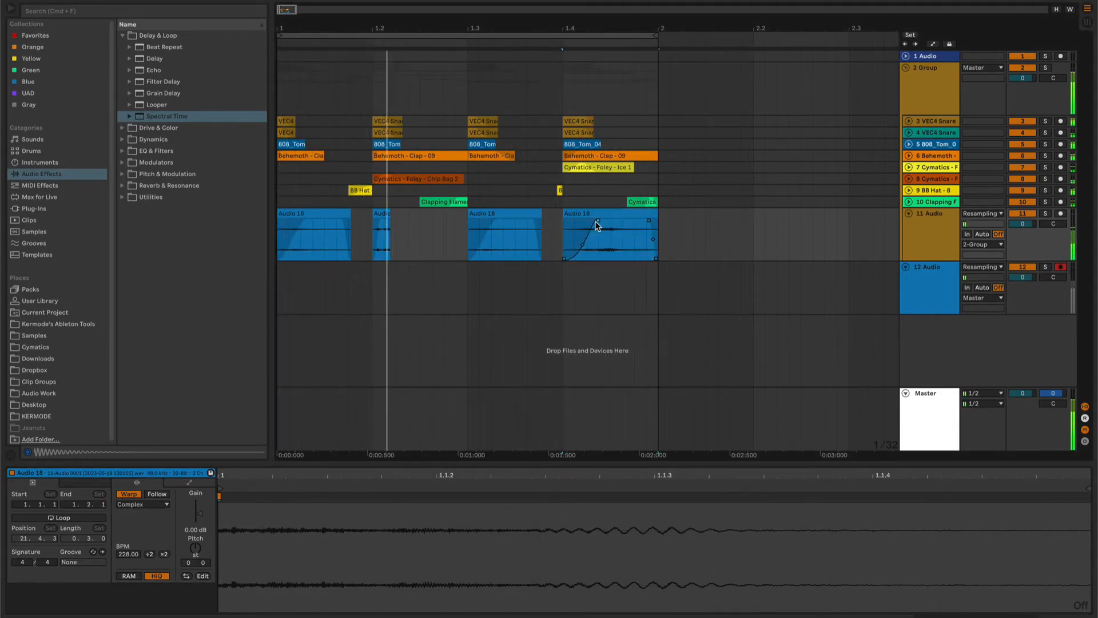
pyautogui.moveTo(199, 515); pyautogui.dragTo(199, 522)
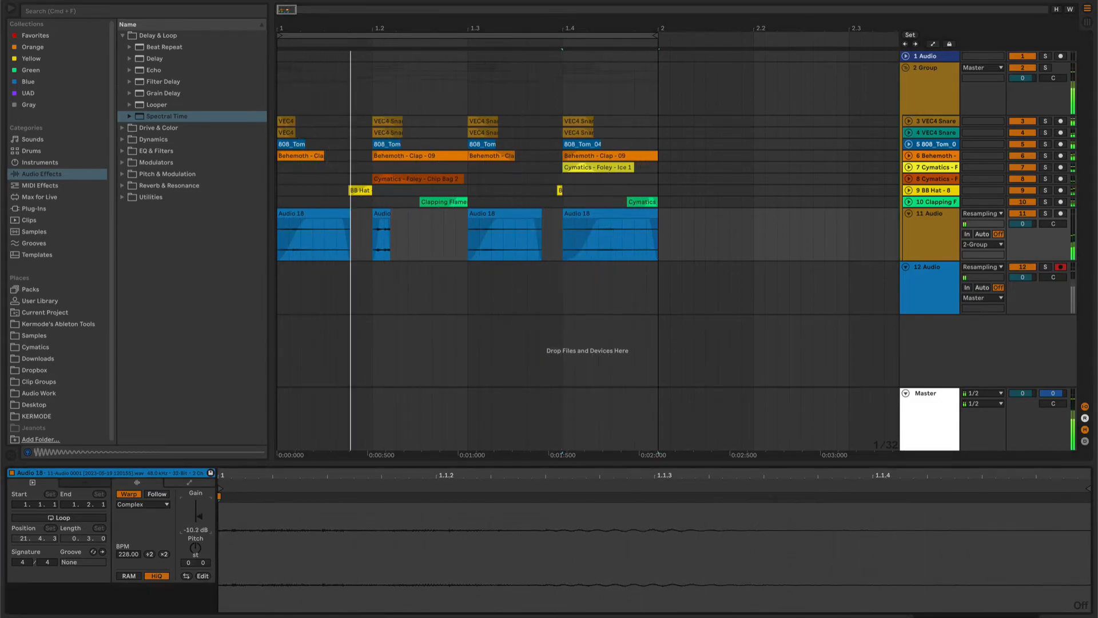
pyautogui.press('space')
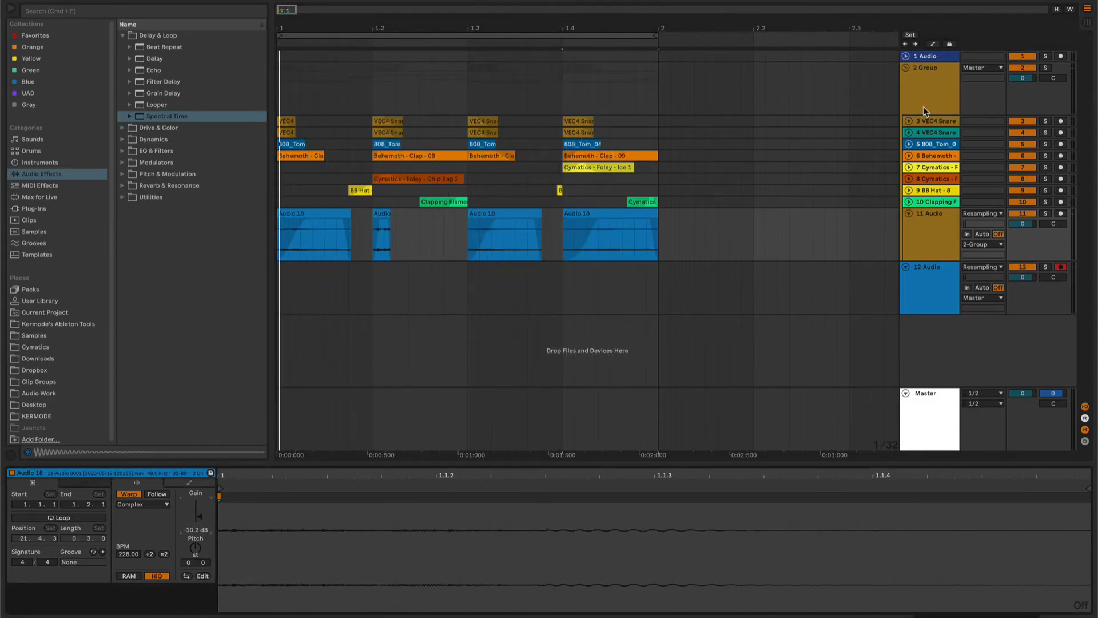
# Step: Add a Drum Buss to the group track and show the automation lane for its Transients parameter
pyautogui.click(122, 36)
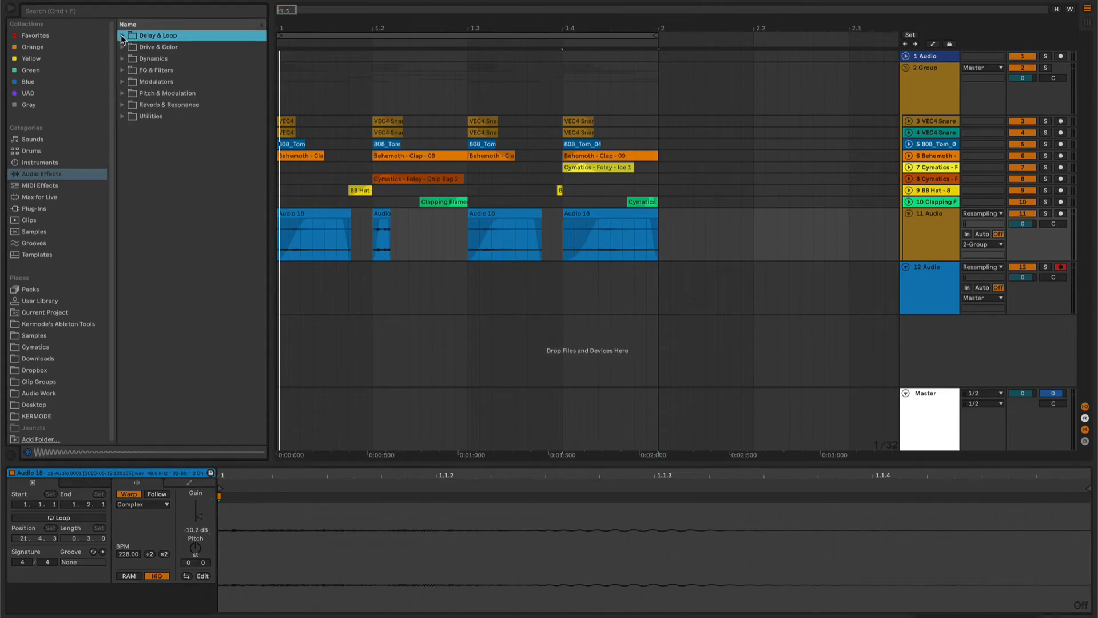
pyautogui.click(122, 47)
pyautogui.moveTo(159, 86); pyautogui.dragTo(281, 100)
pyautogui.moveTo(895, 98); pyautogui.dragTo(927, 88)
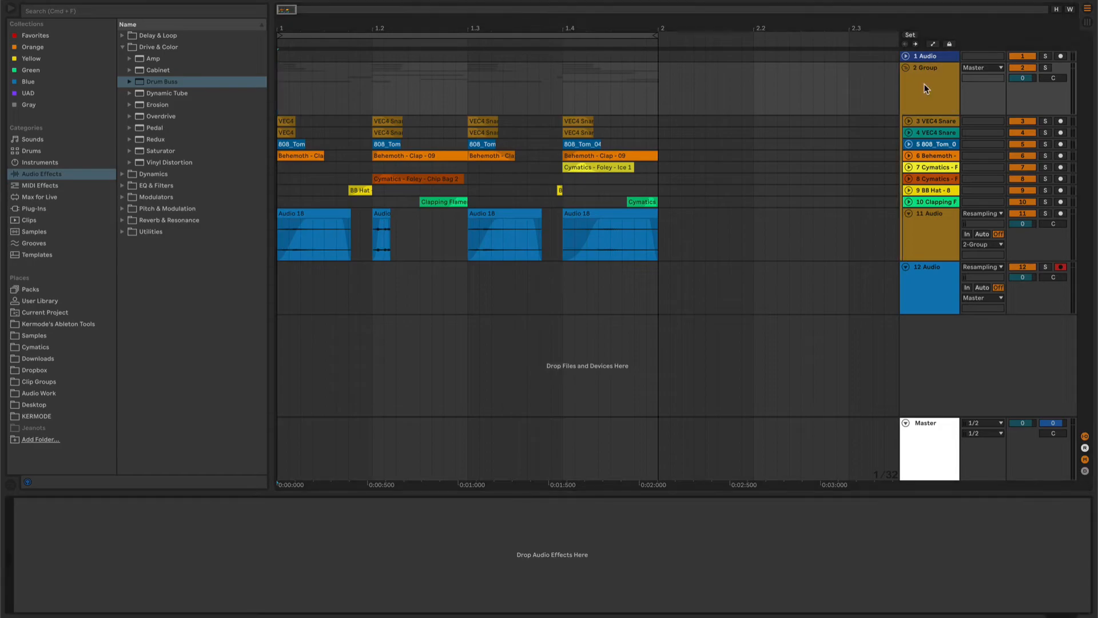
pyautogui.click(385, 98)
pyautogui.press('a')
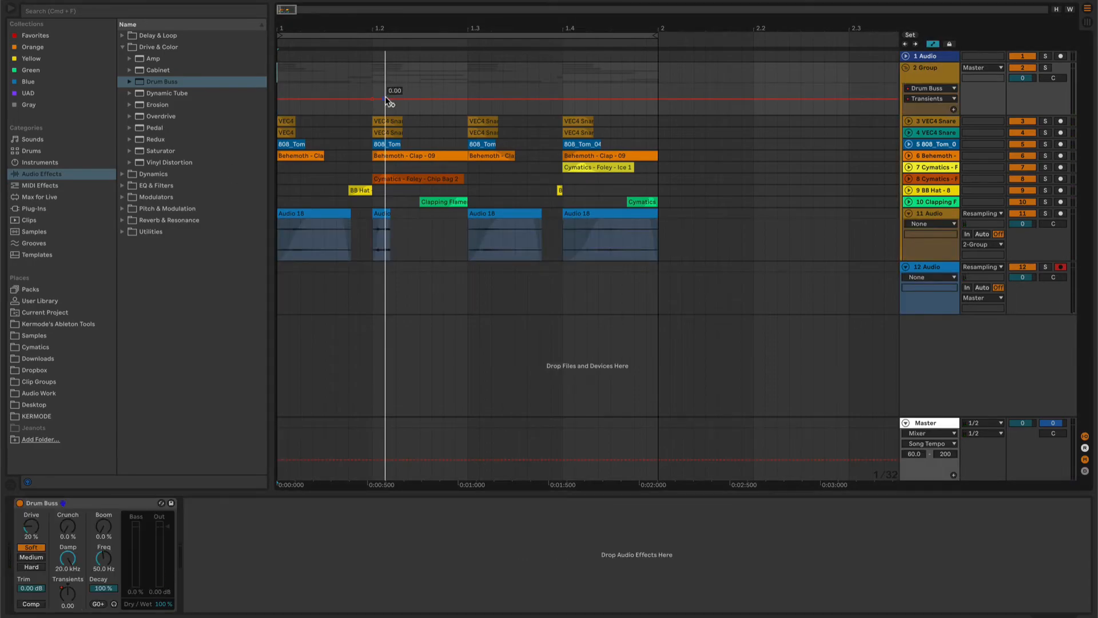
# Step: Automate the group's Drum Buss Transients with peaks at beats 1.2, 1.3 and 1.4, falling to about -0.88 after the last, and compare with the device bypassed
pyautogui.click(366, 98)
pyautogui.press('space')
pyautogui.moveTo(369, 98); pyautogui.dragTo(496, 106)
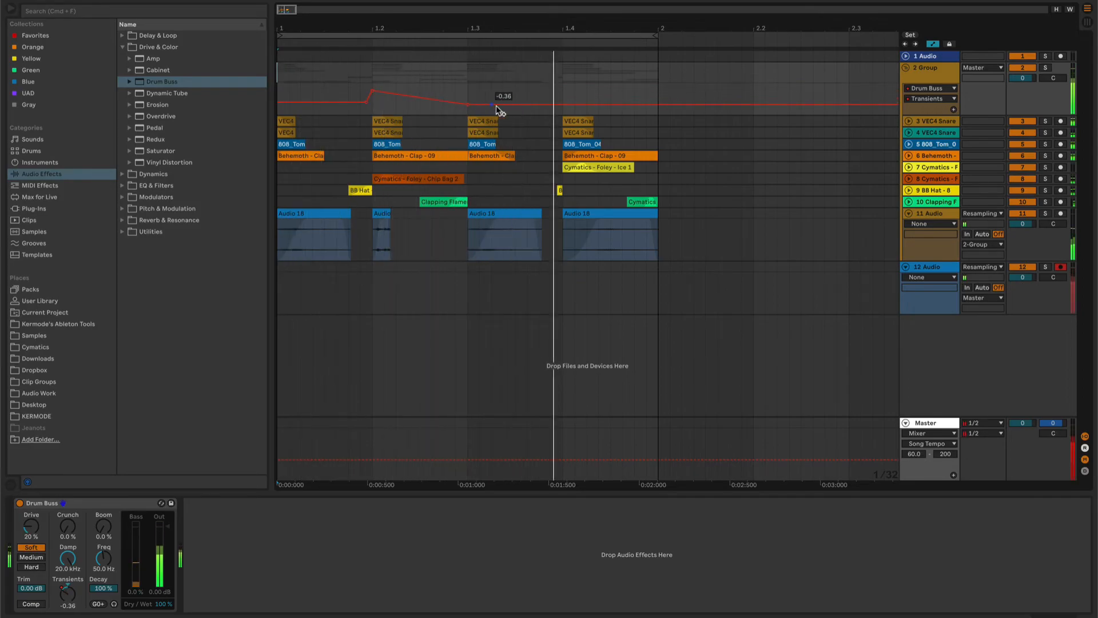
pyautogui.click(555, 104)
pyautogui.moveTo(563, 104); pyautogui.dragTo(593, 112)
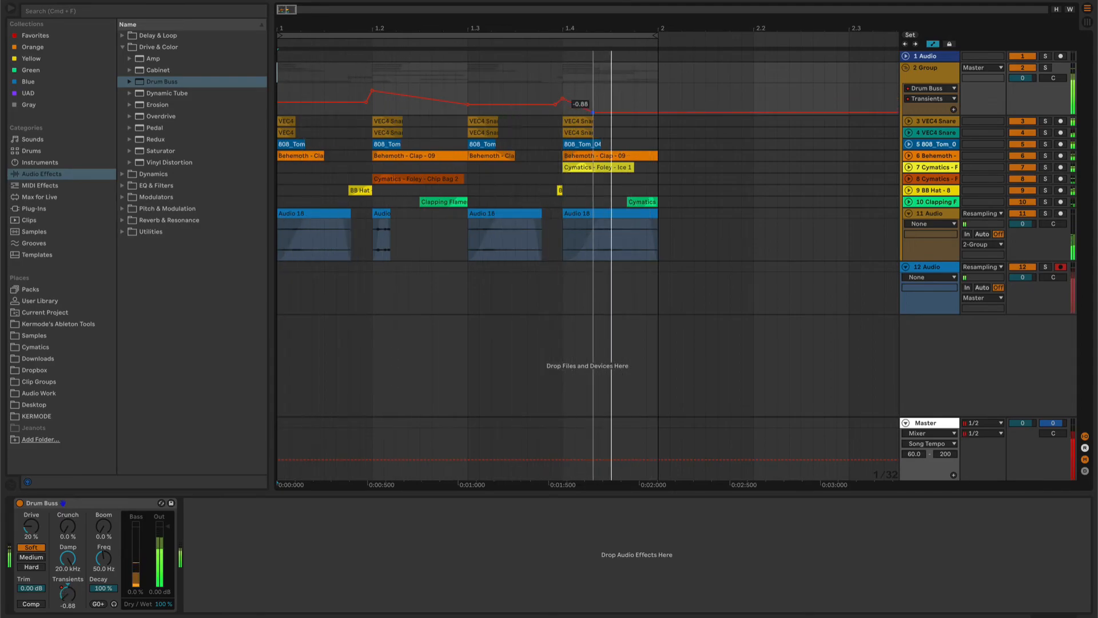
pyautogui.moveTo(452, 103)
pyautogui.mouseDown()
pyautogui.moveTo(462, 108)
pyautogui.moveTo(462, 97)
pyautogui.mouseUp()
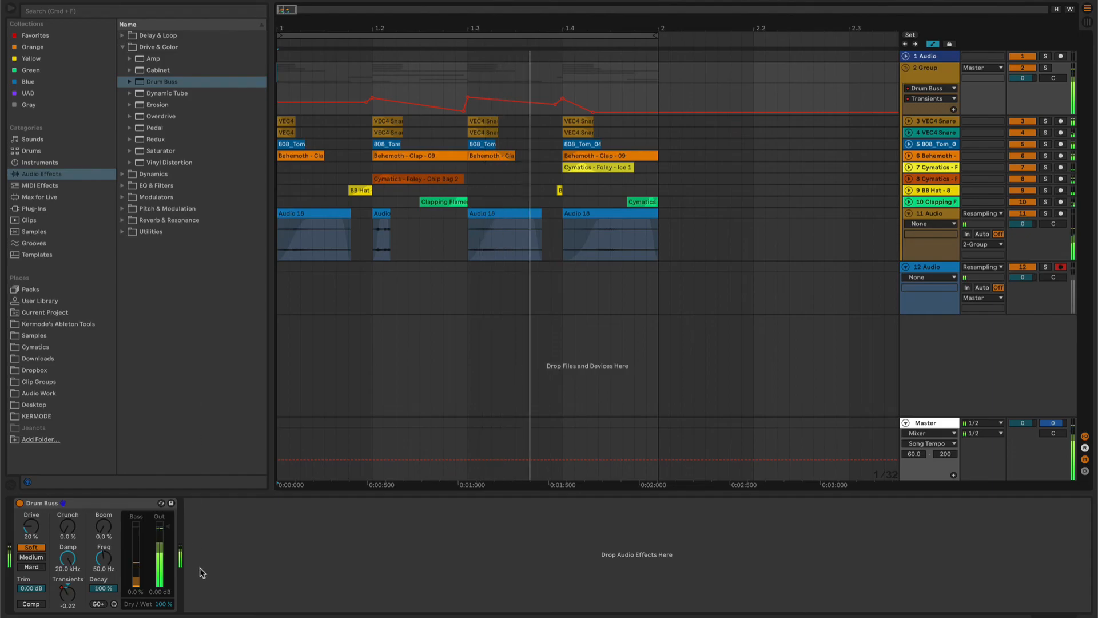
pyautogui.click(19, 504)
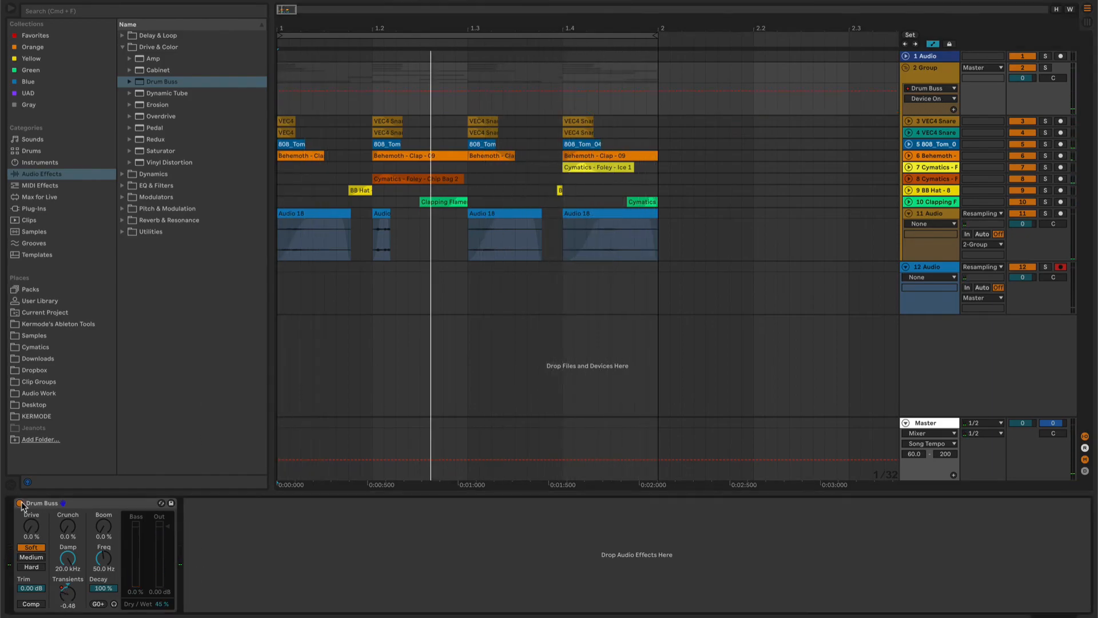